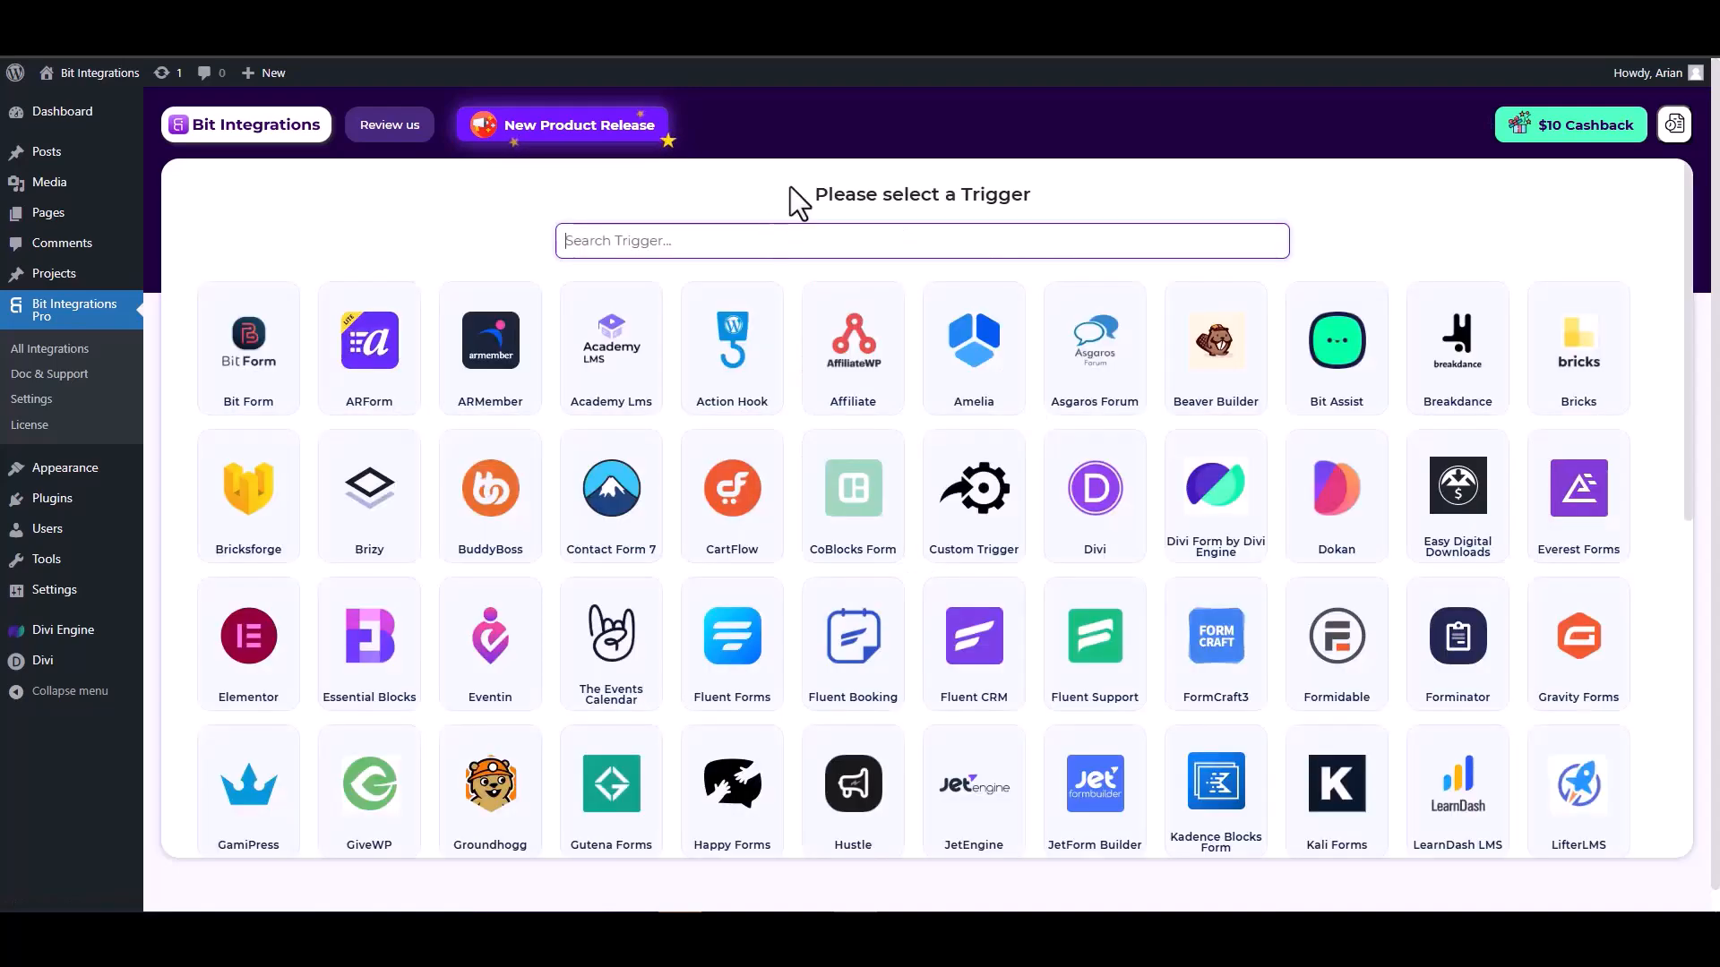
# Choose Divi Form by Divi Engine as the trigger and start fetching its form data
pyautogui.write('divi')
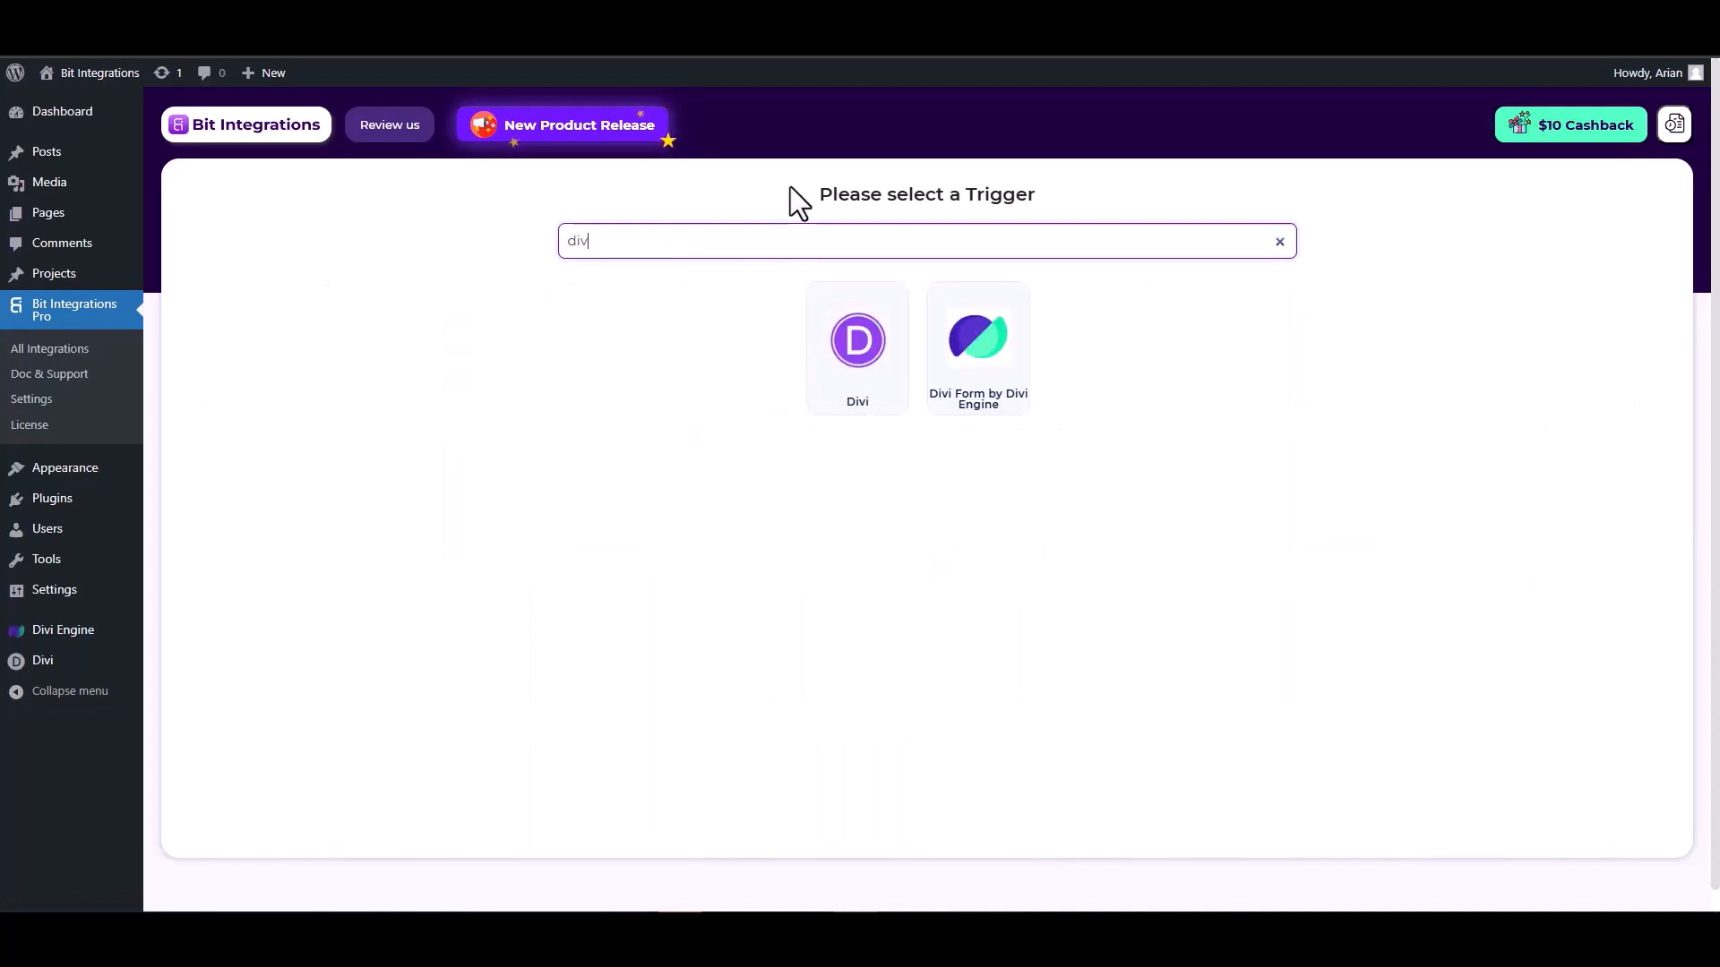
pyautogui.click(982, 372)
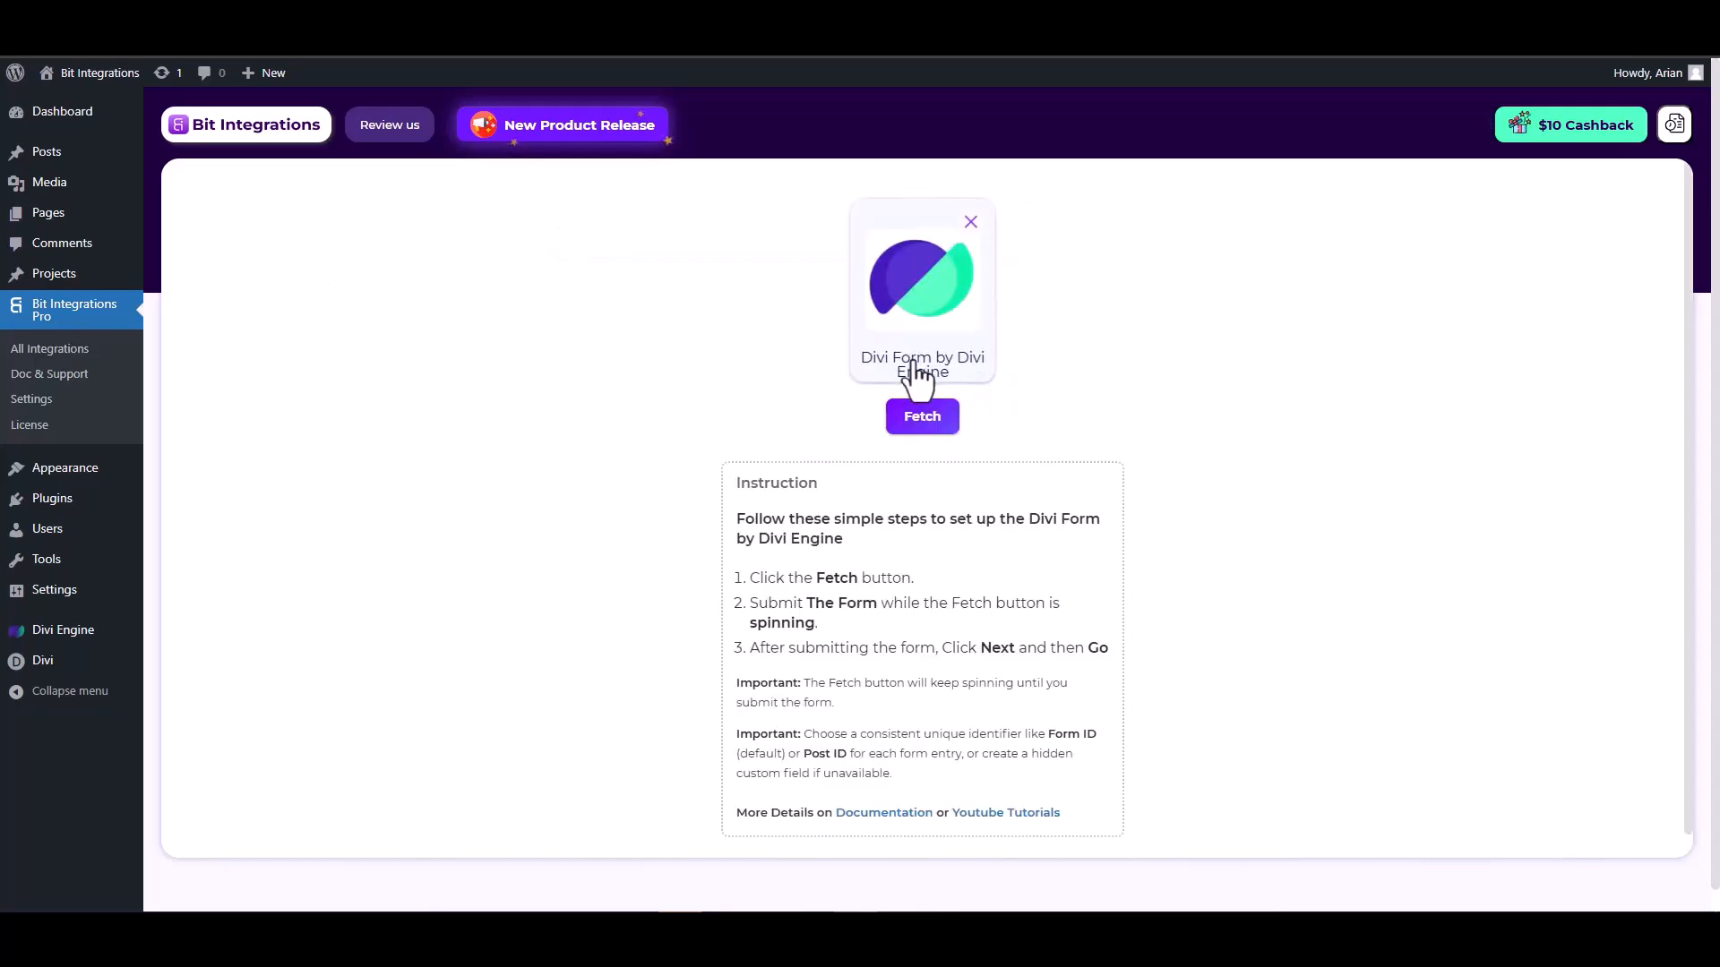
pyautogui.click(923, 428)
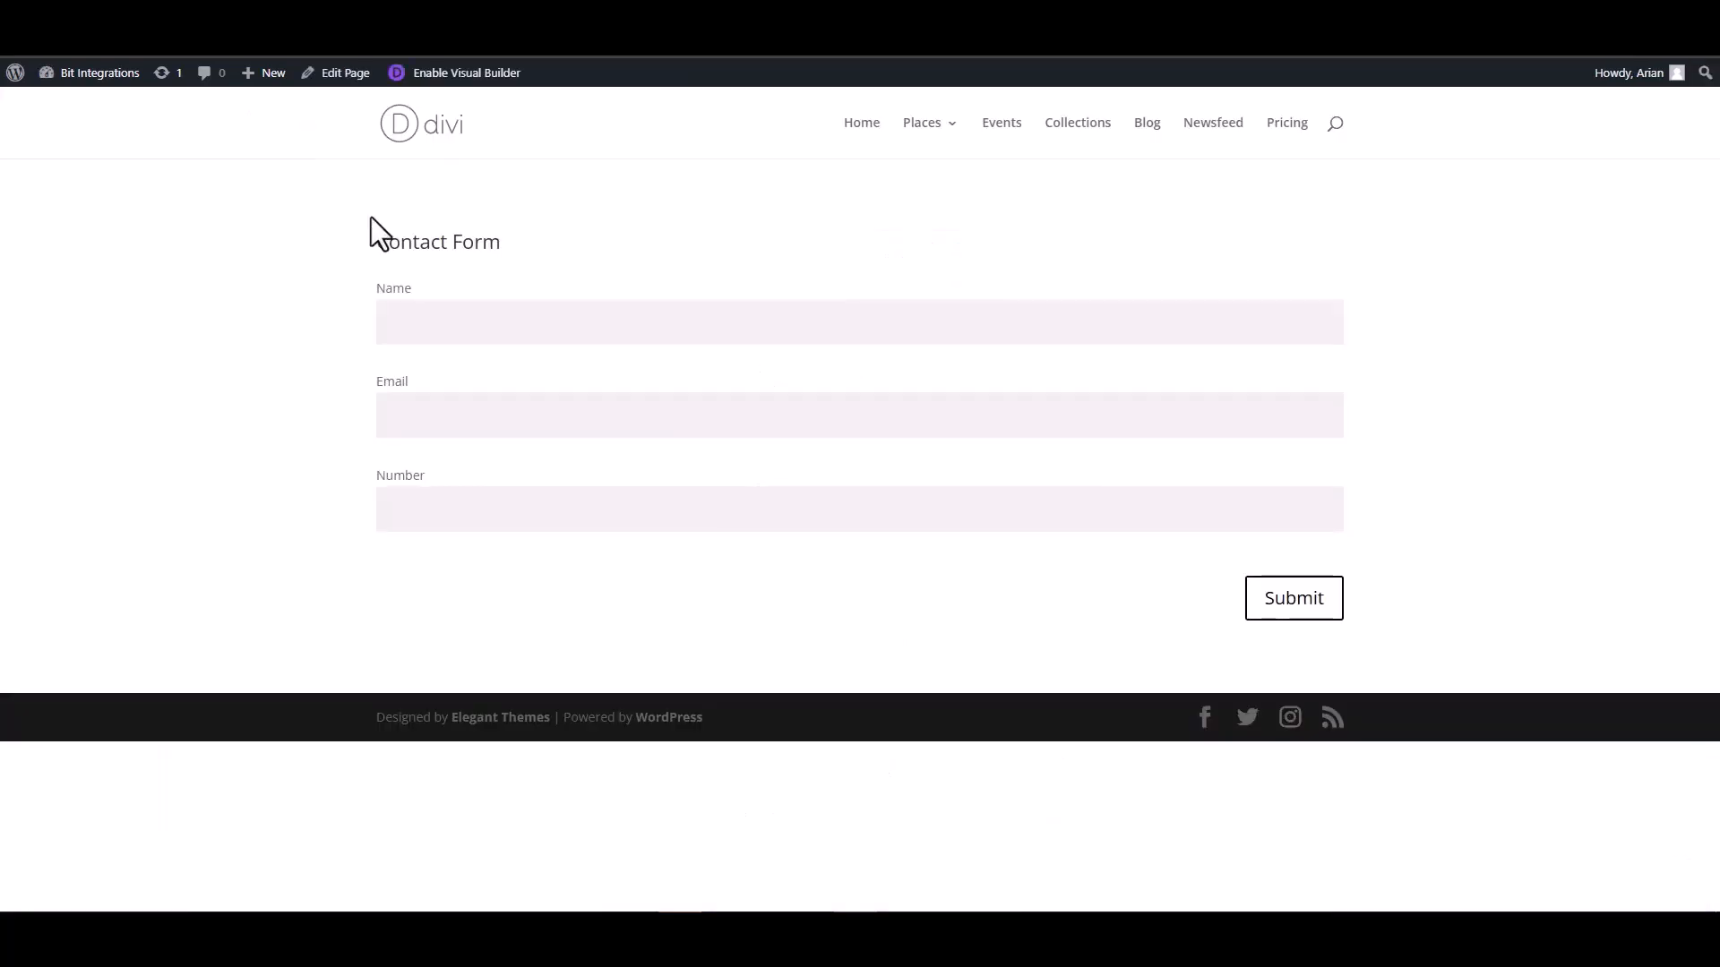
# Submit the Divi contact form with the name "test", a test e-mail address and a test number
pyautogui.click(487, 326)
pyautogui.click(1293, 421)
pyautogui.write('test@gmail')
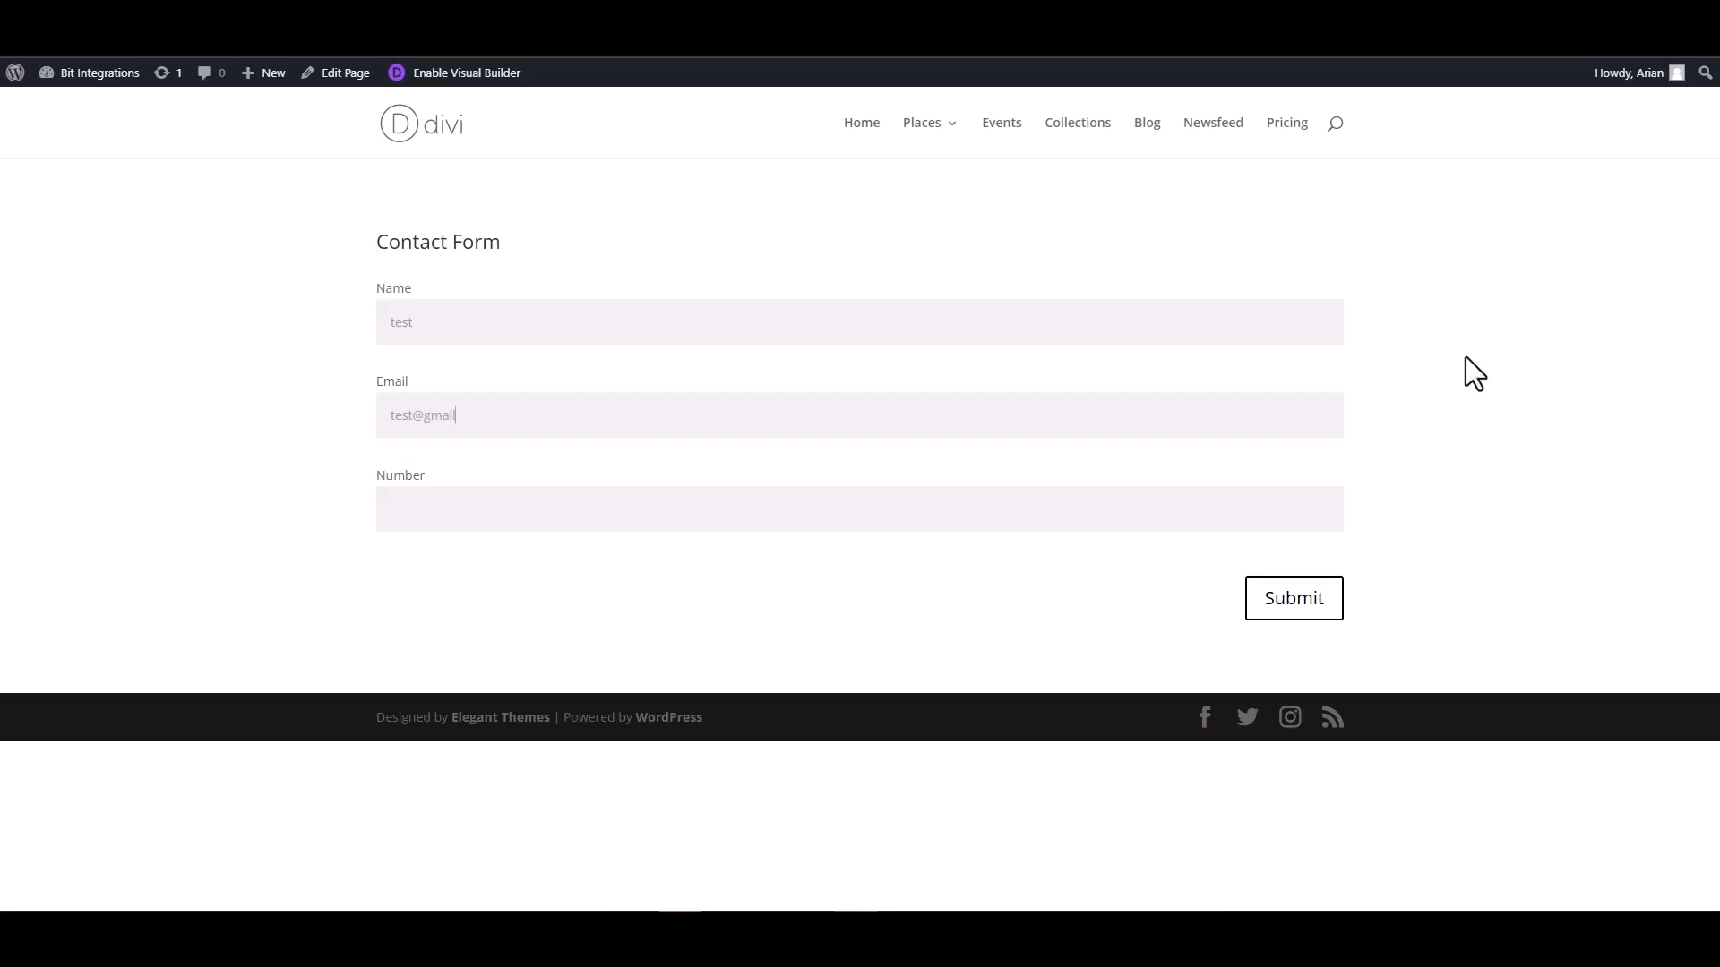
pyautogui.write('.com')
pyautogui.click(1253, 505)
pyautogui.write('1234567')
pyautogui.click(1275, 618)
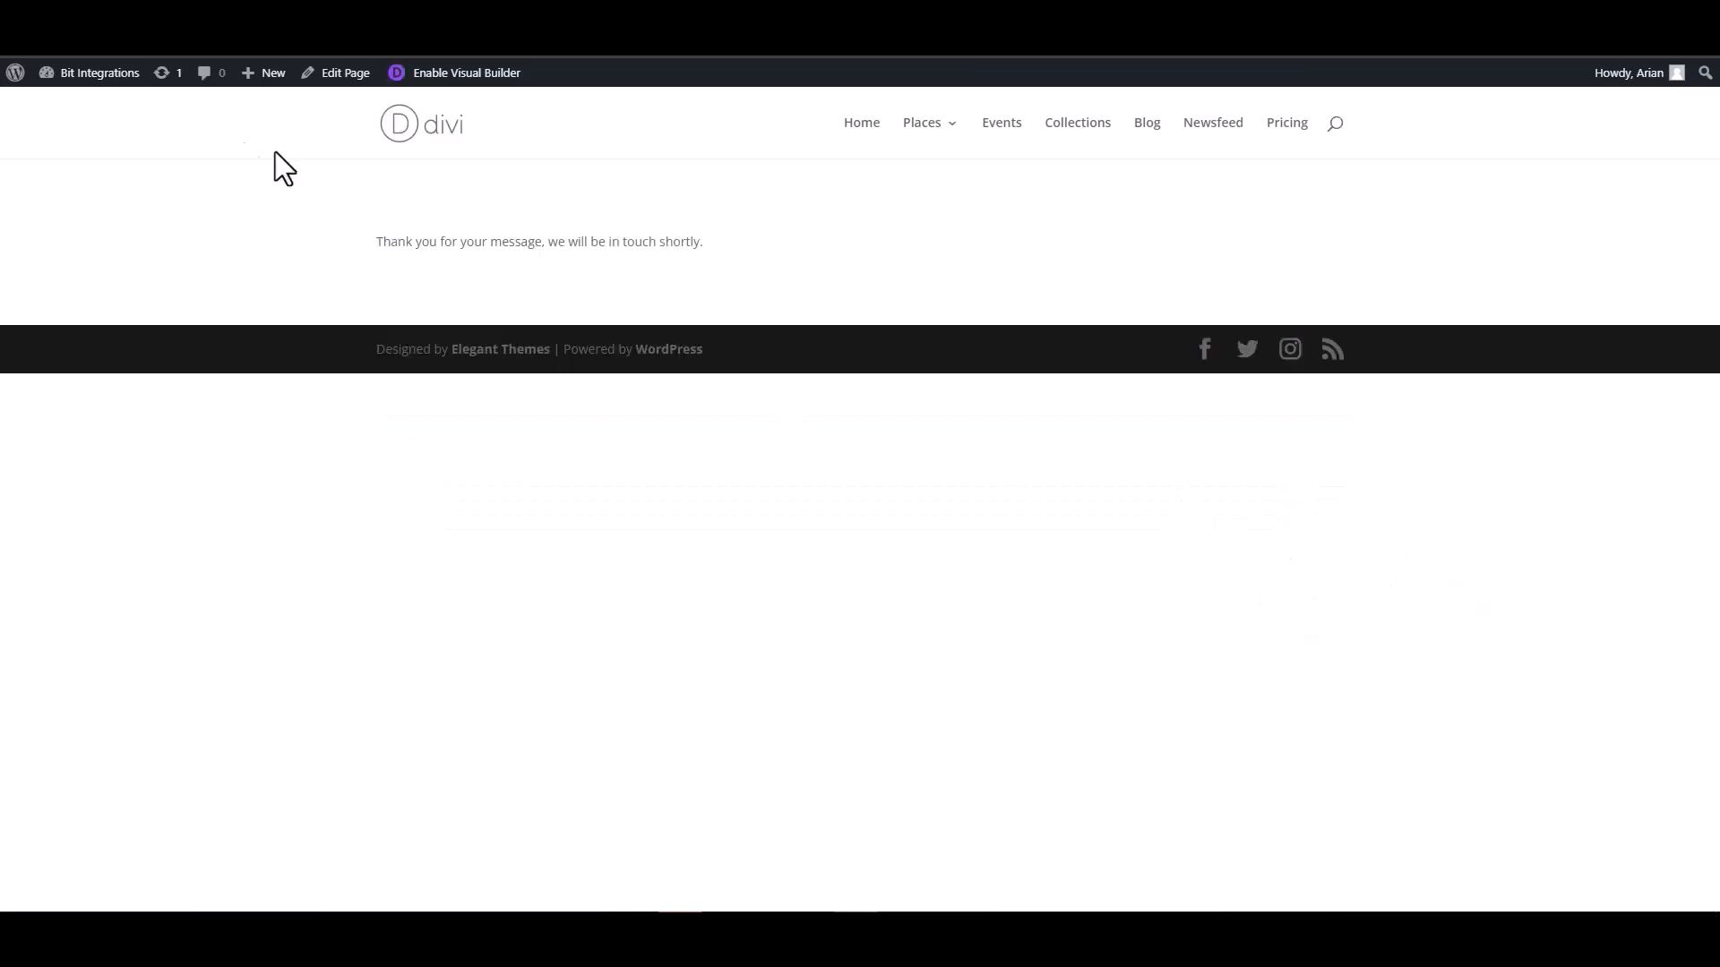
# Return to the trigger setup and set the Email field's type to email and the Number field's type to number
pyautogui.click(98, 70)
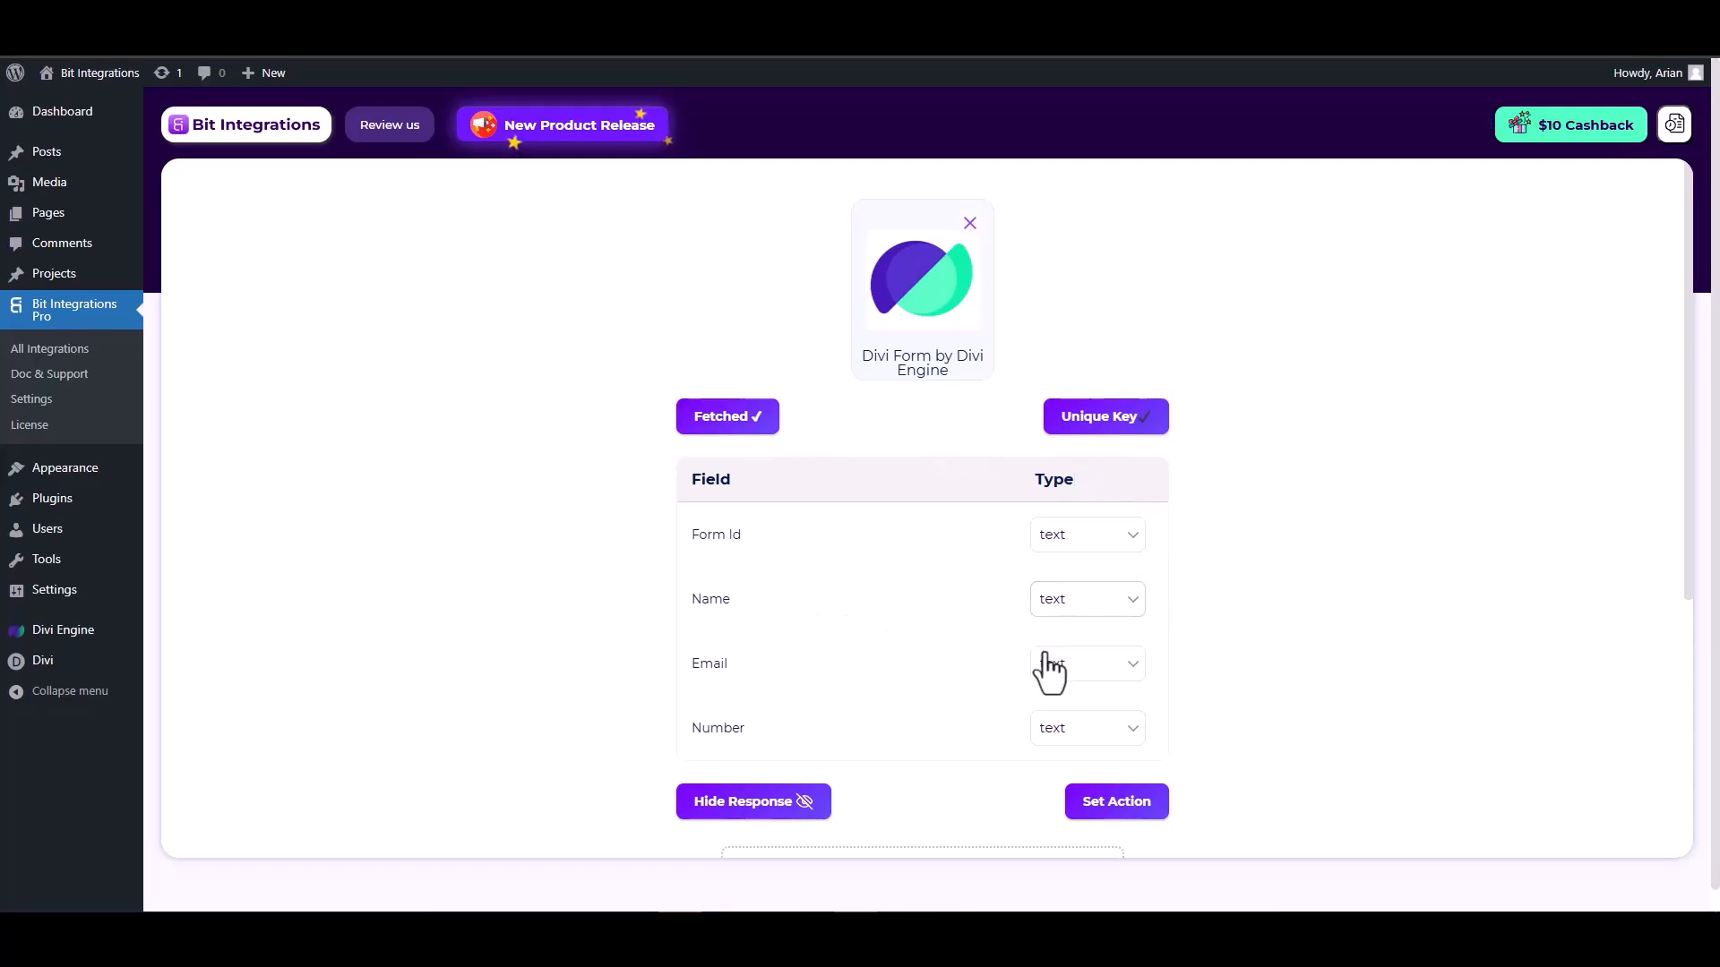
pyautogui.scroll(-1, 1052, 663)
pyautogui.click(1083, 582)
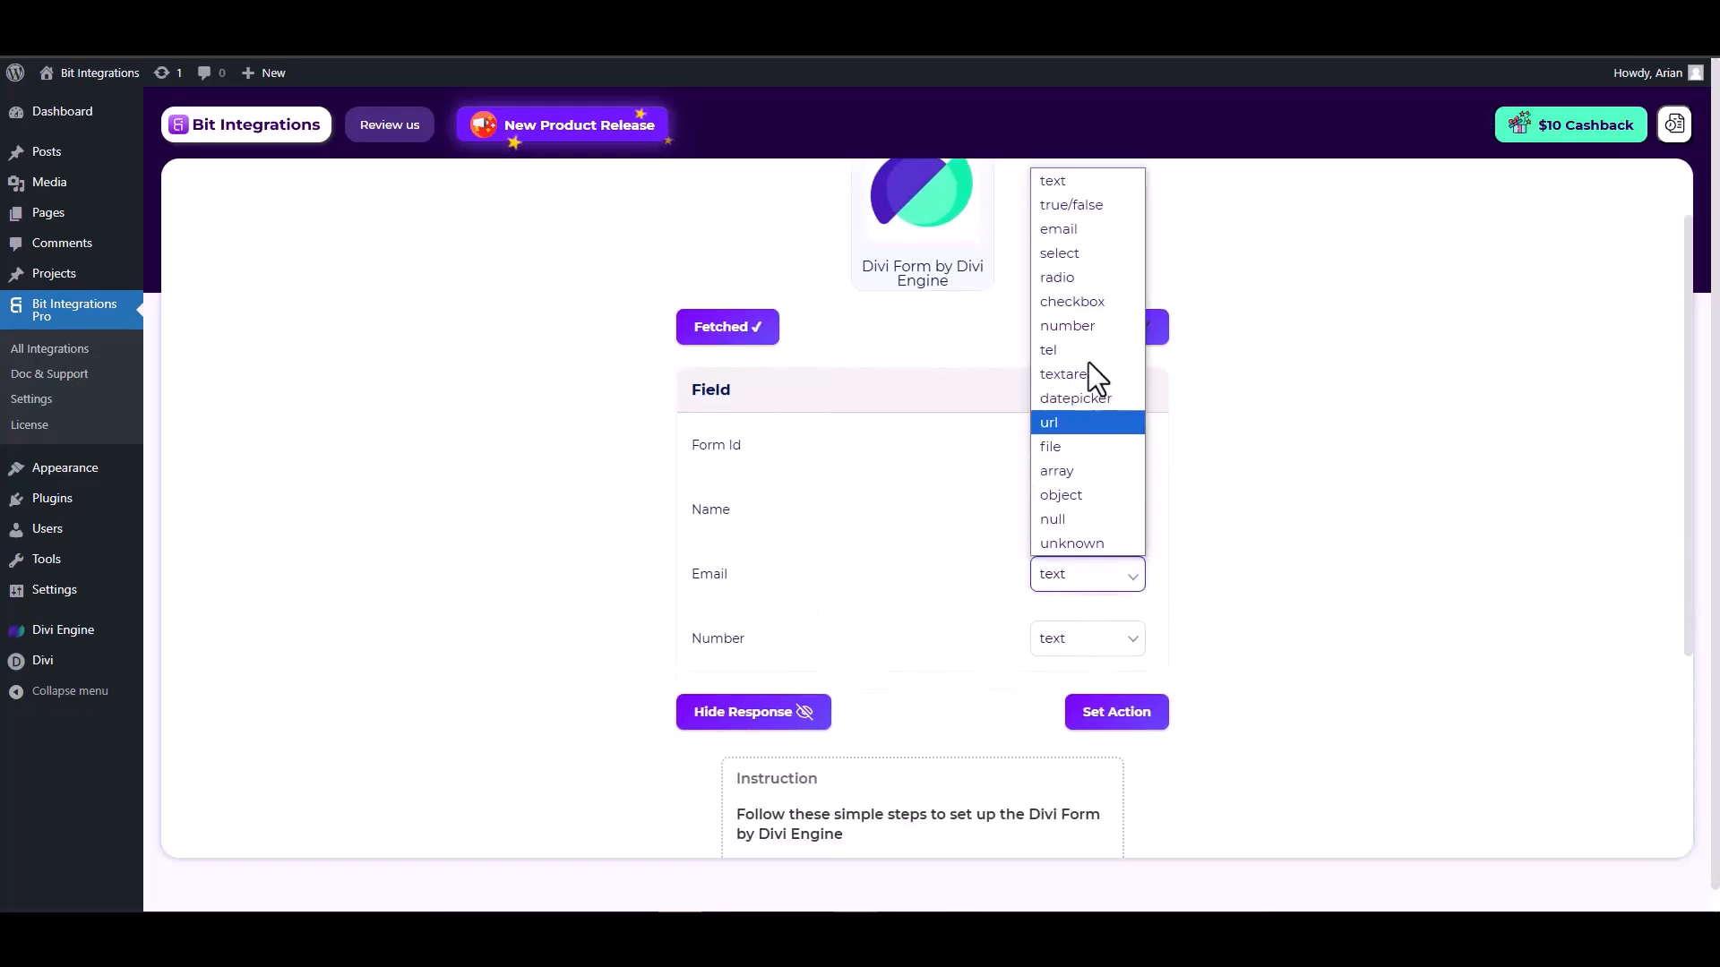
pyautogui.click(1066, 231)
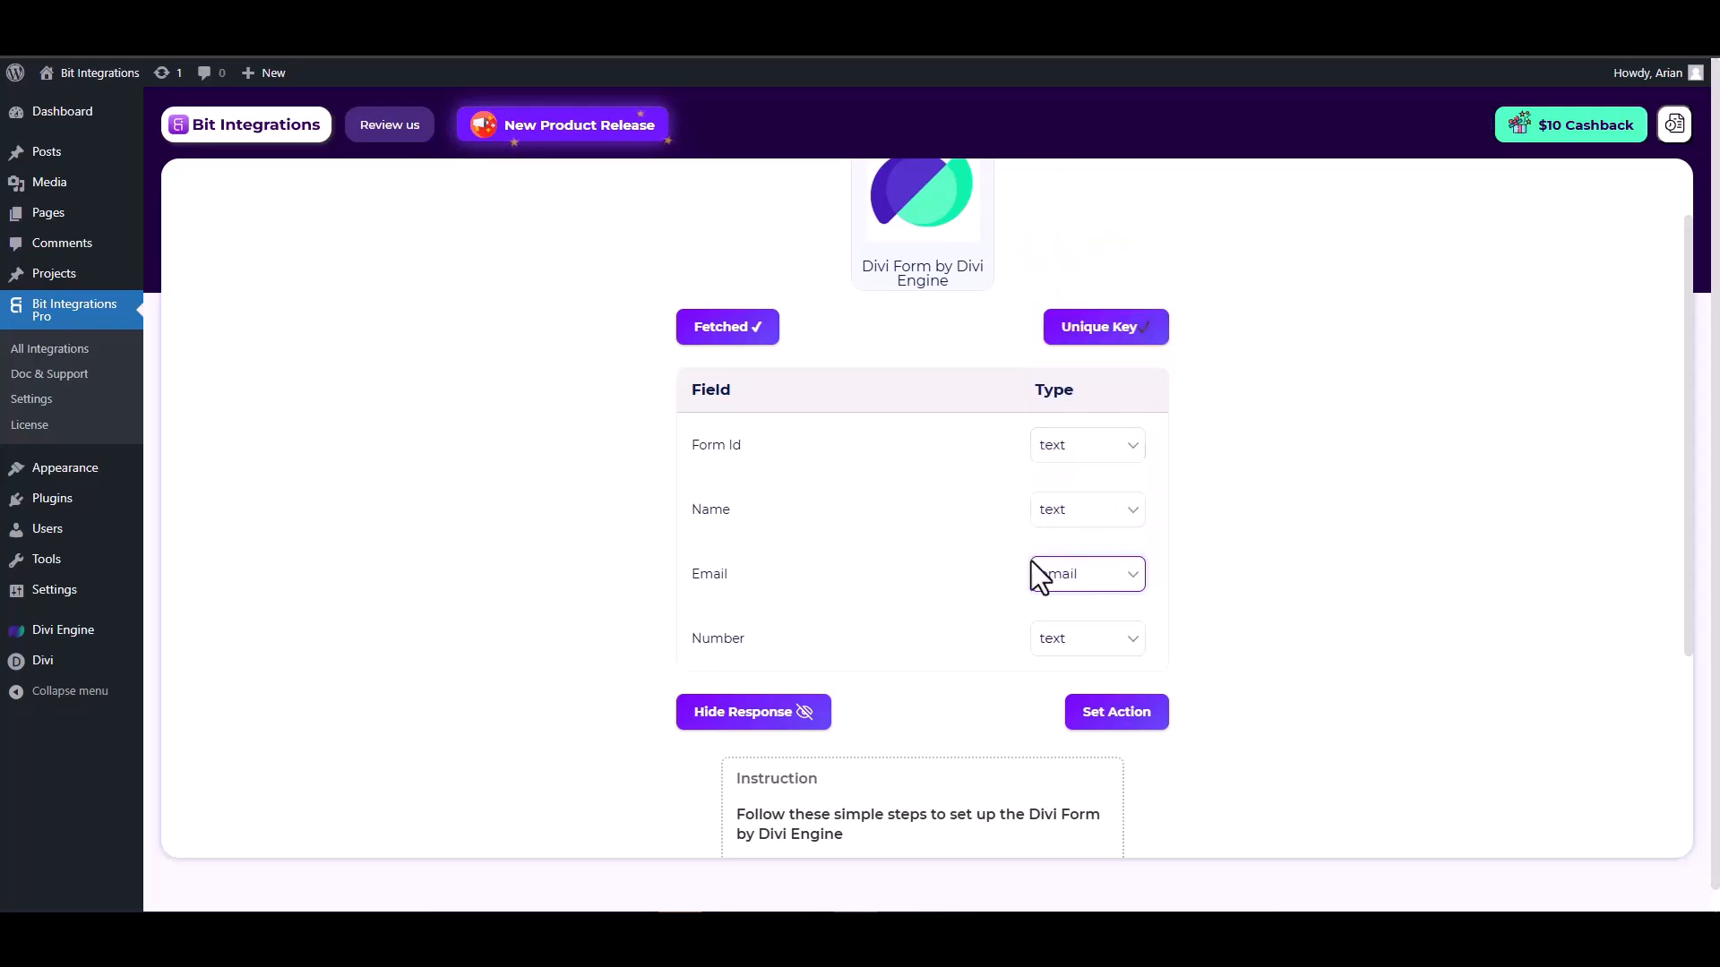
pyautogui.click(1072, 643)
pyautogui.click(1075, 392)
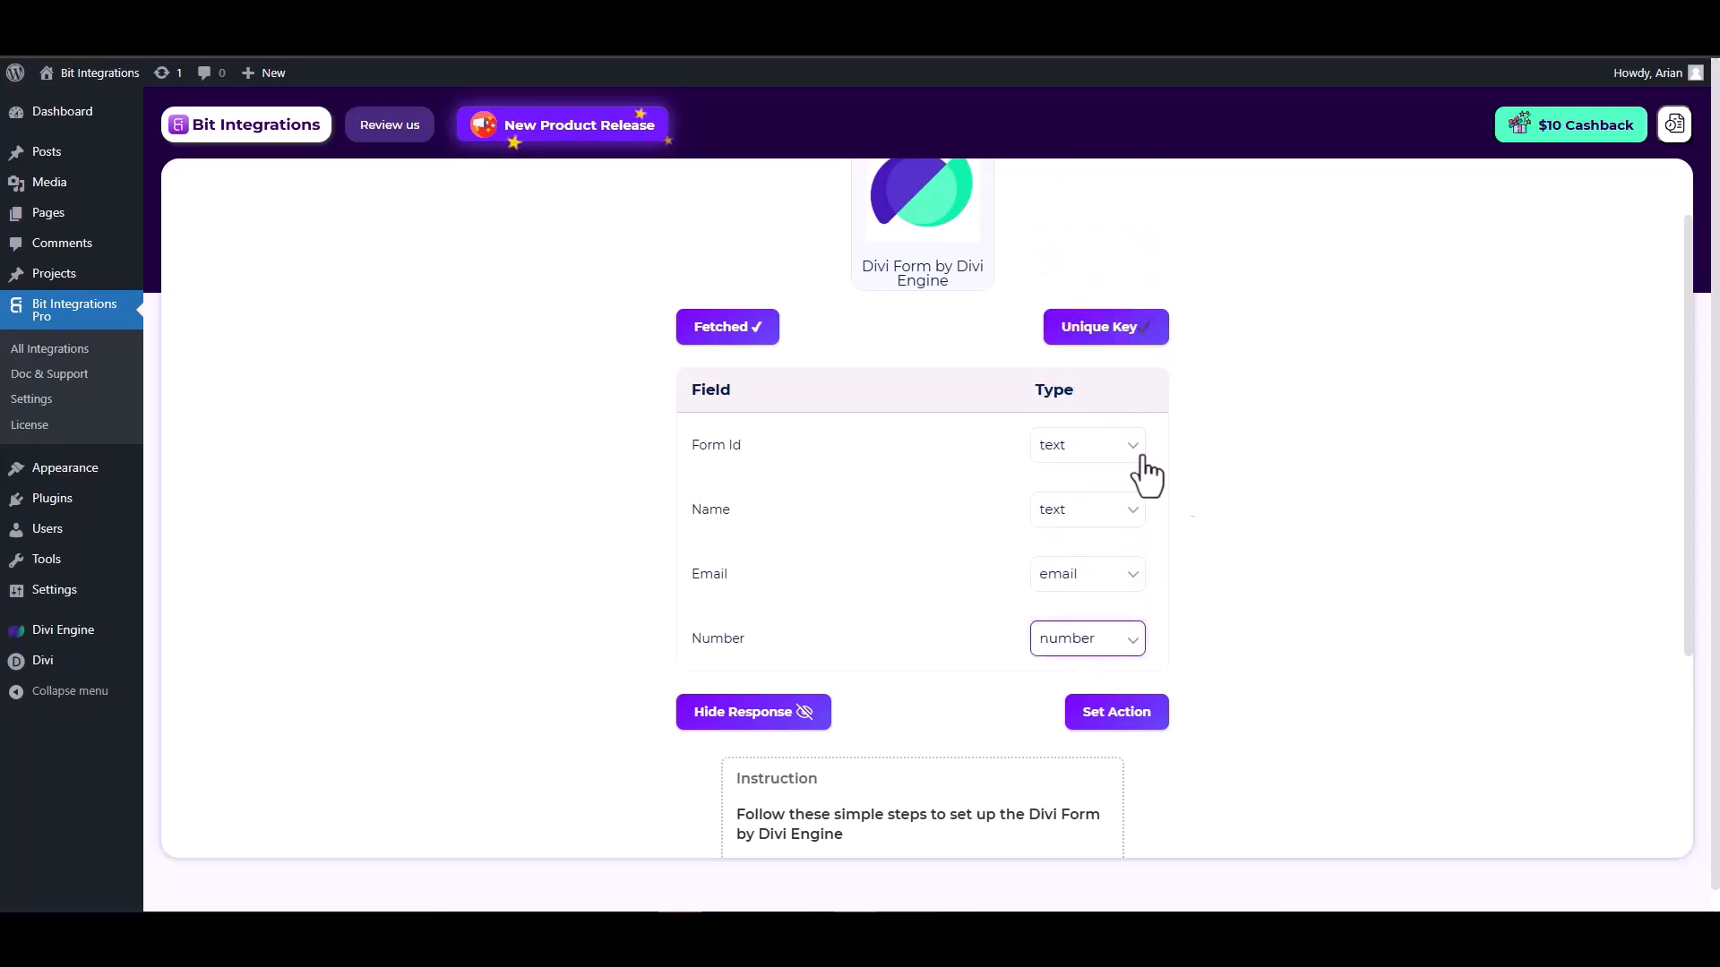
# Proceed to the action selection and choose CopperCRM as the action
pyautogui.click(1116, 712)
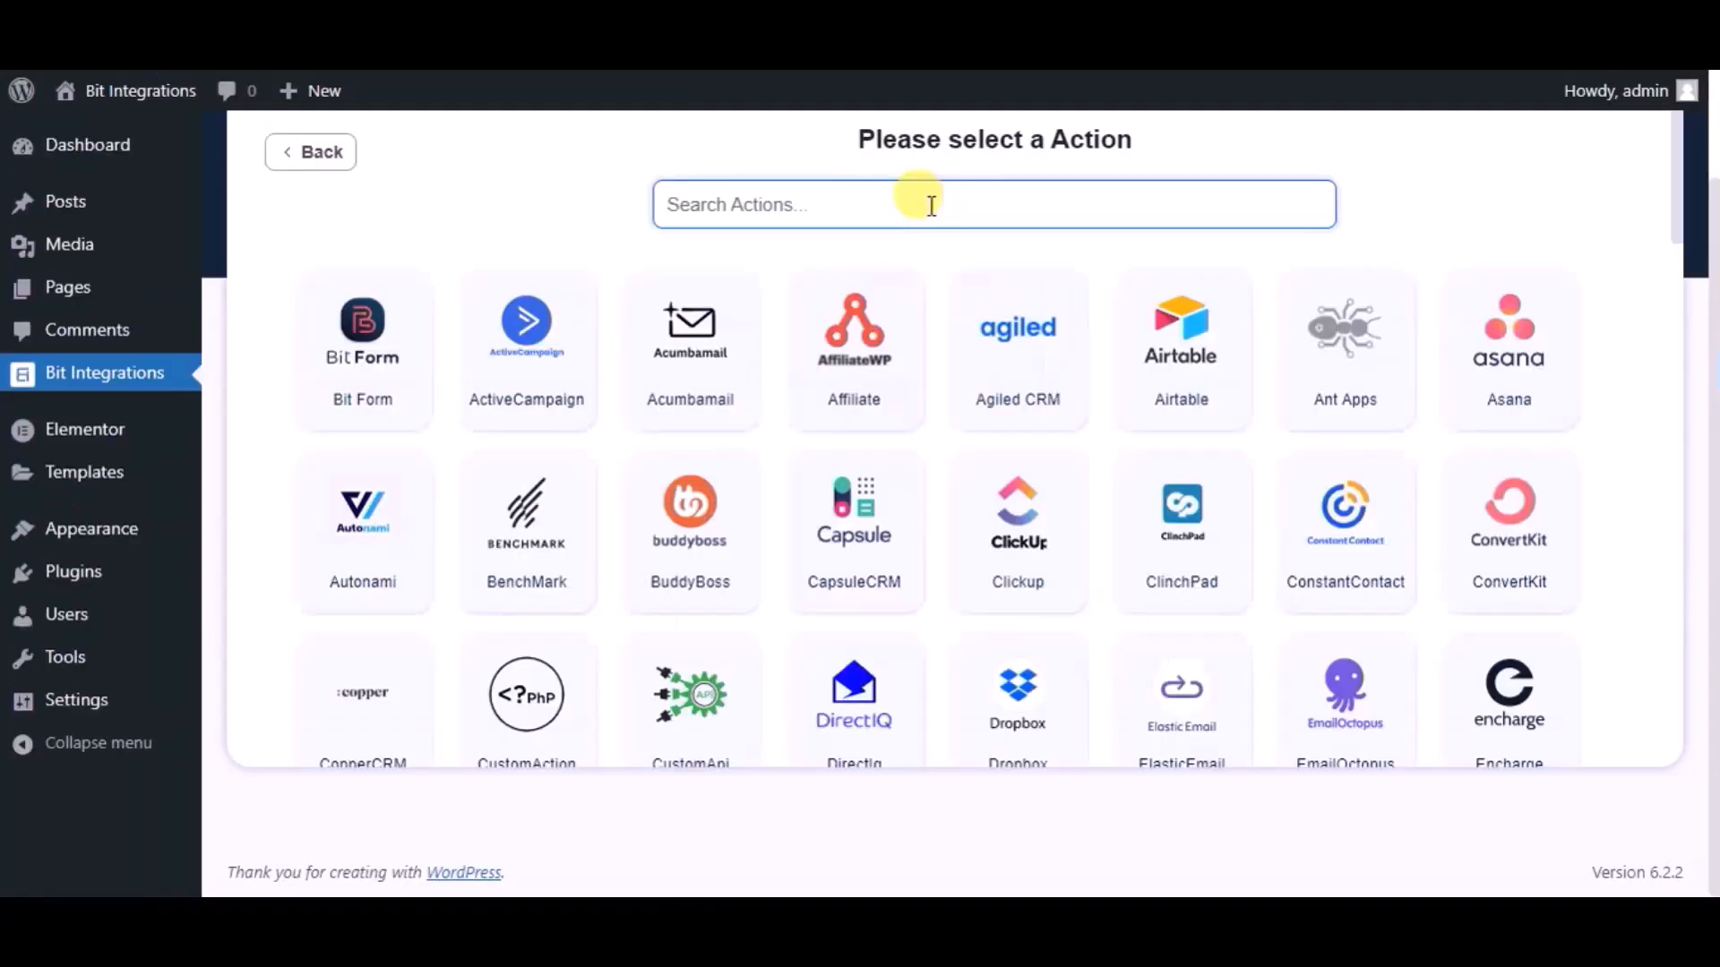
pyautogui.write('copp')
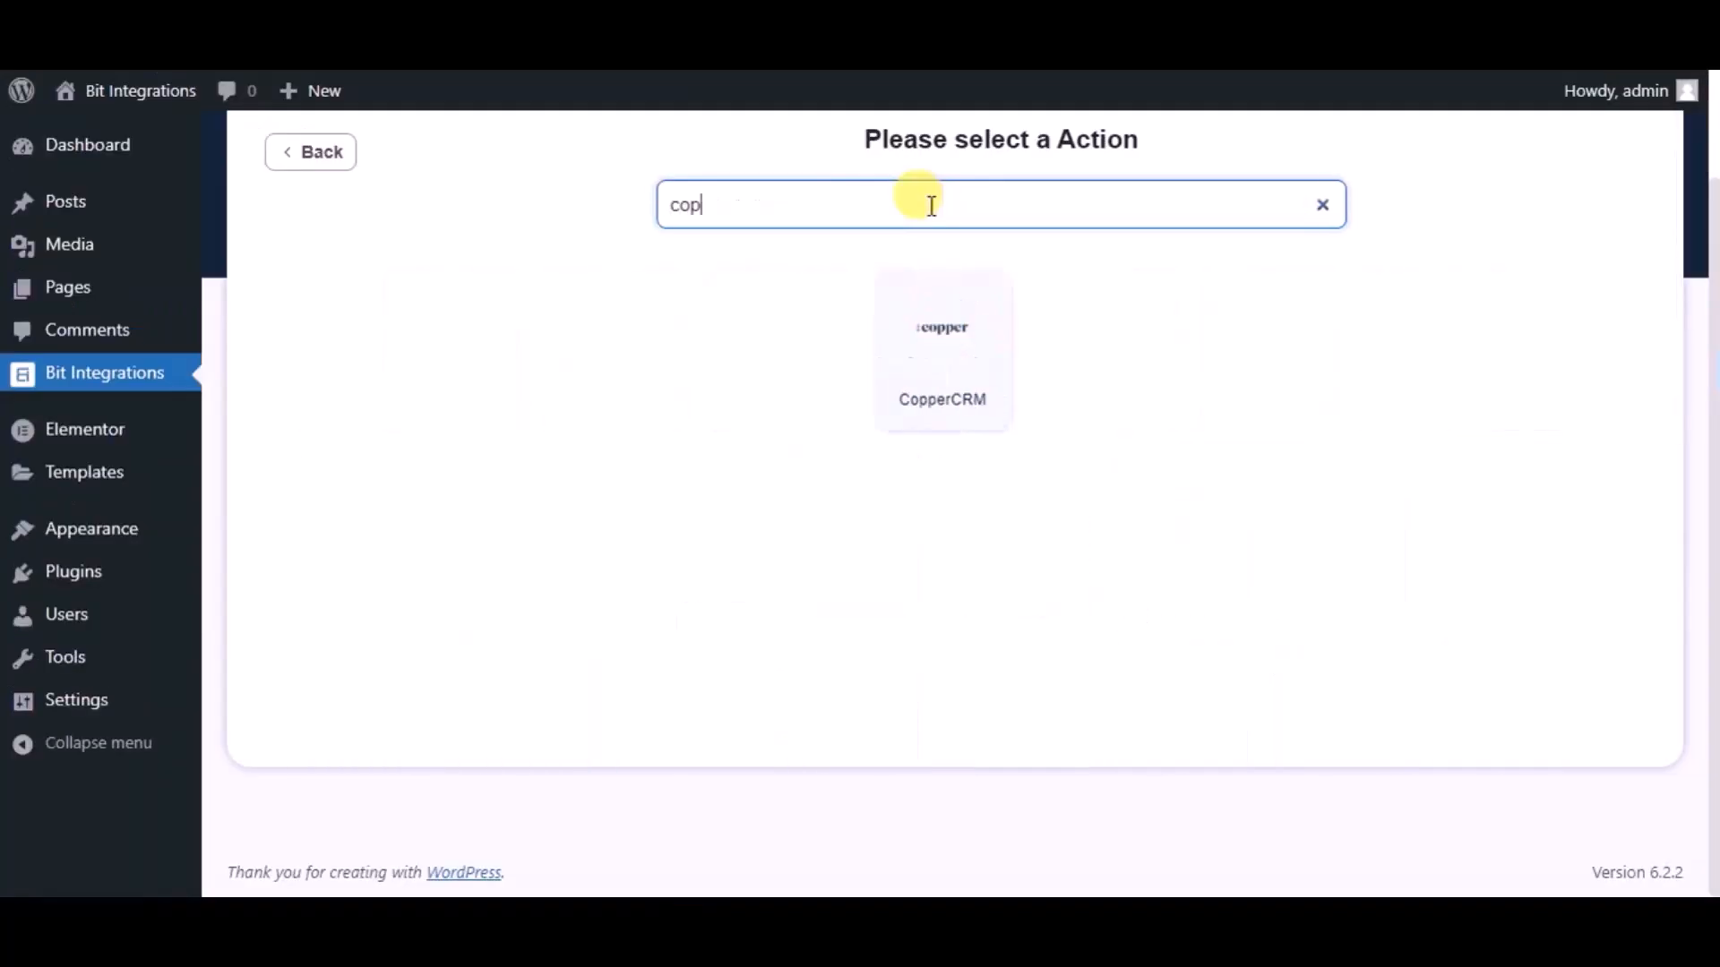
pyautogui.click(927, 289)
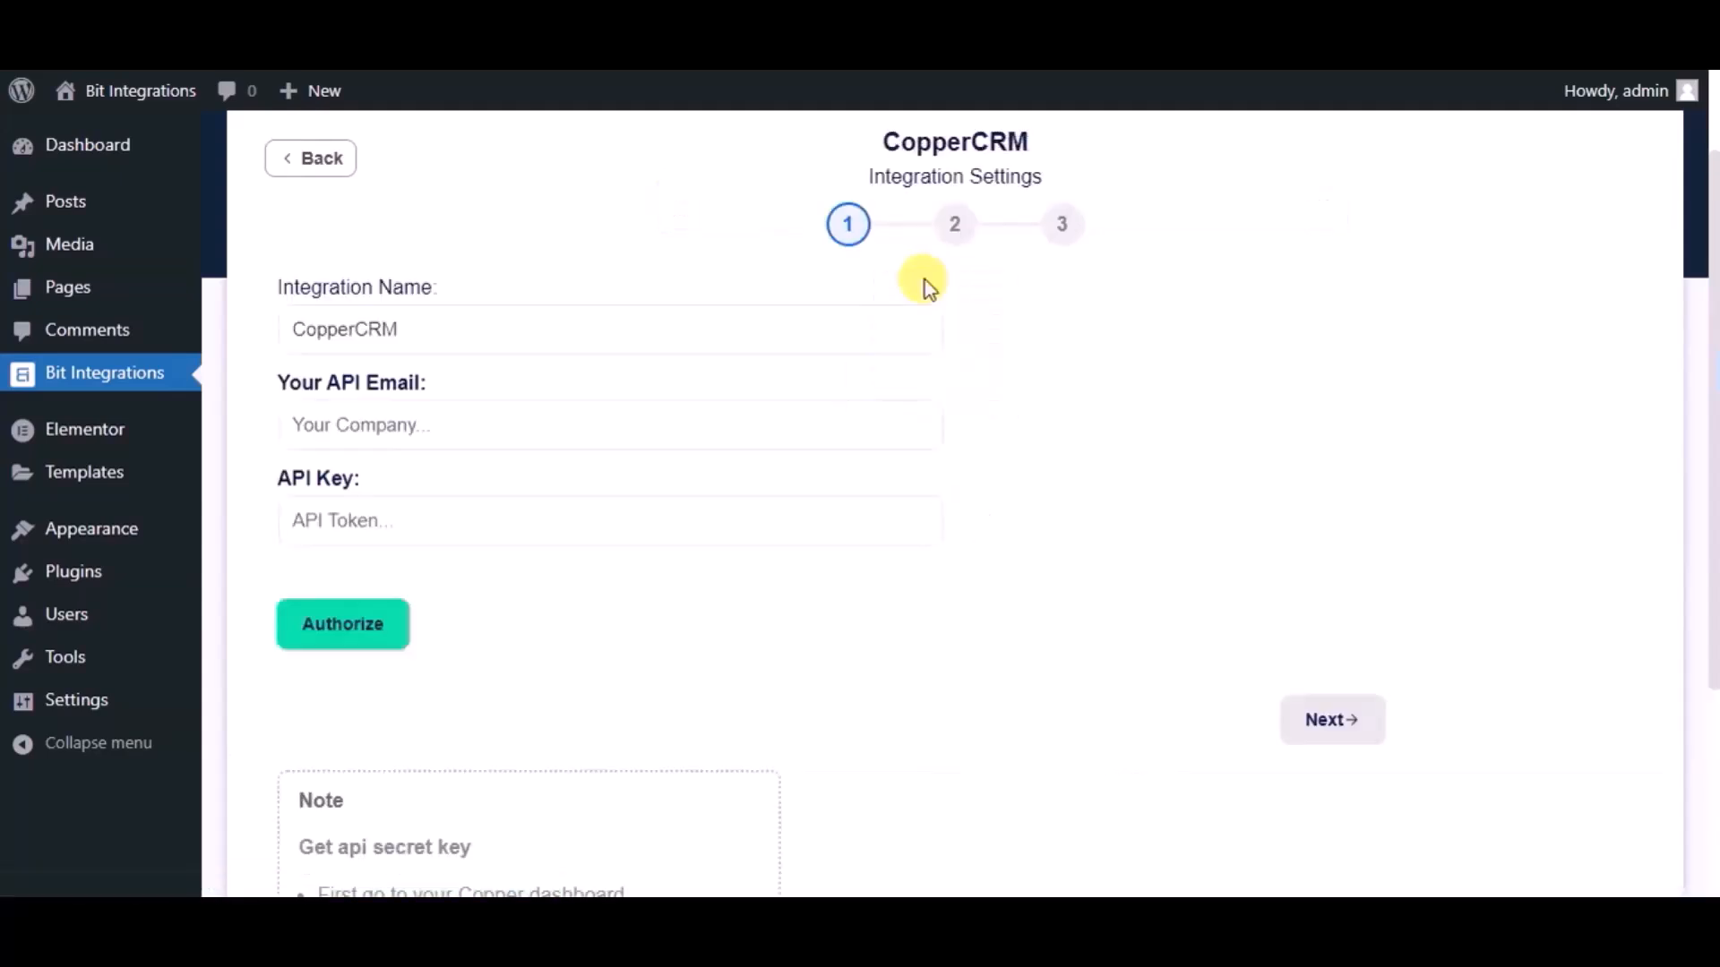
# Rename the CopperCRM integration as "Bit Integrations"
pyautogui.doubleClick(654, 318)
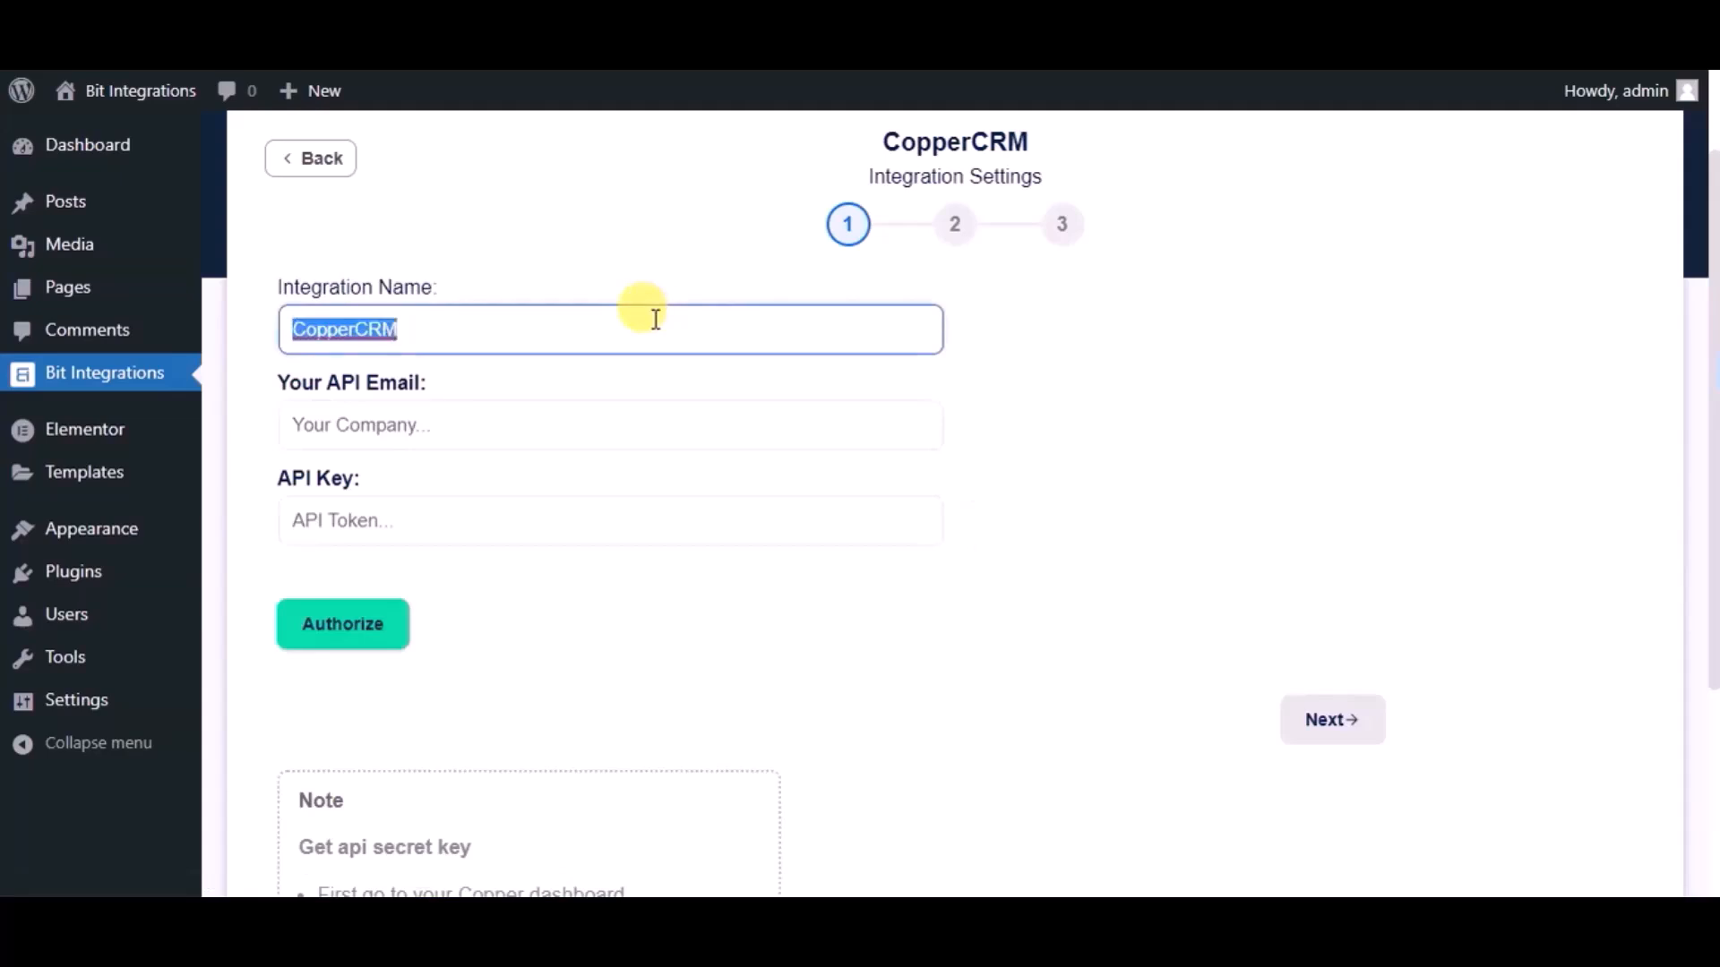
pyautogui.write('Bi')
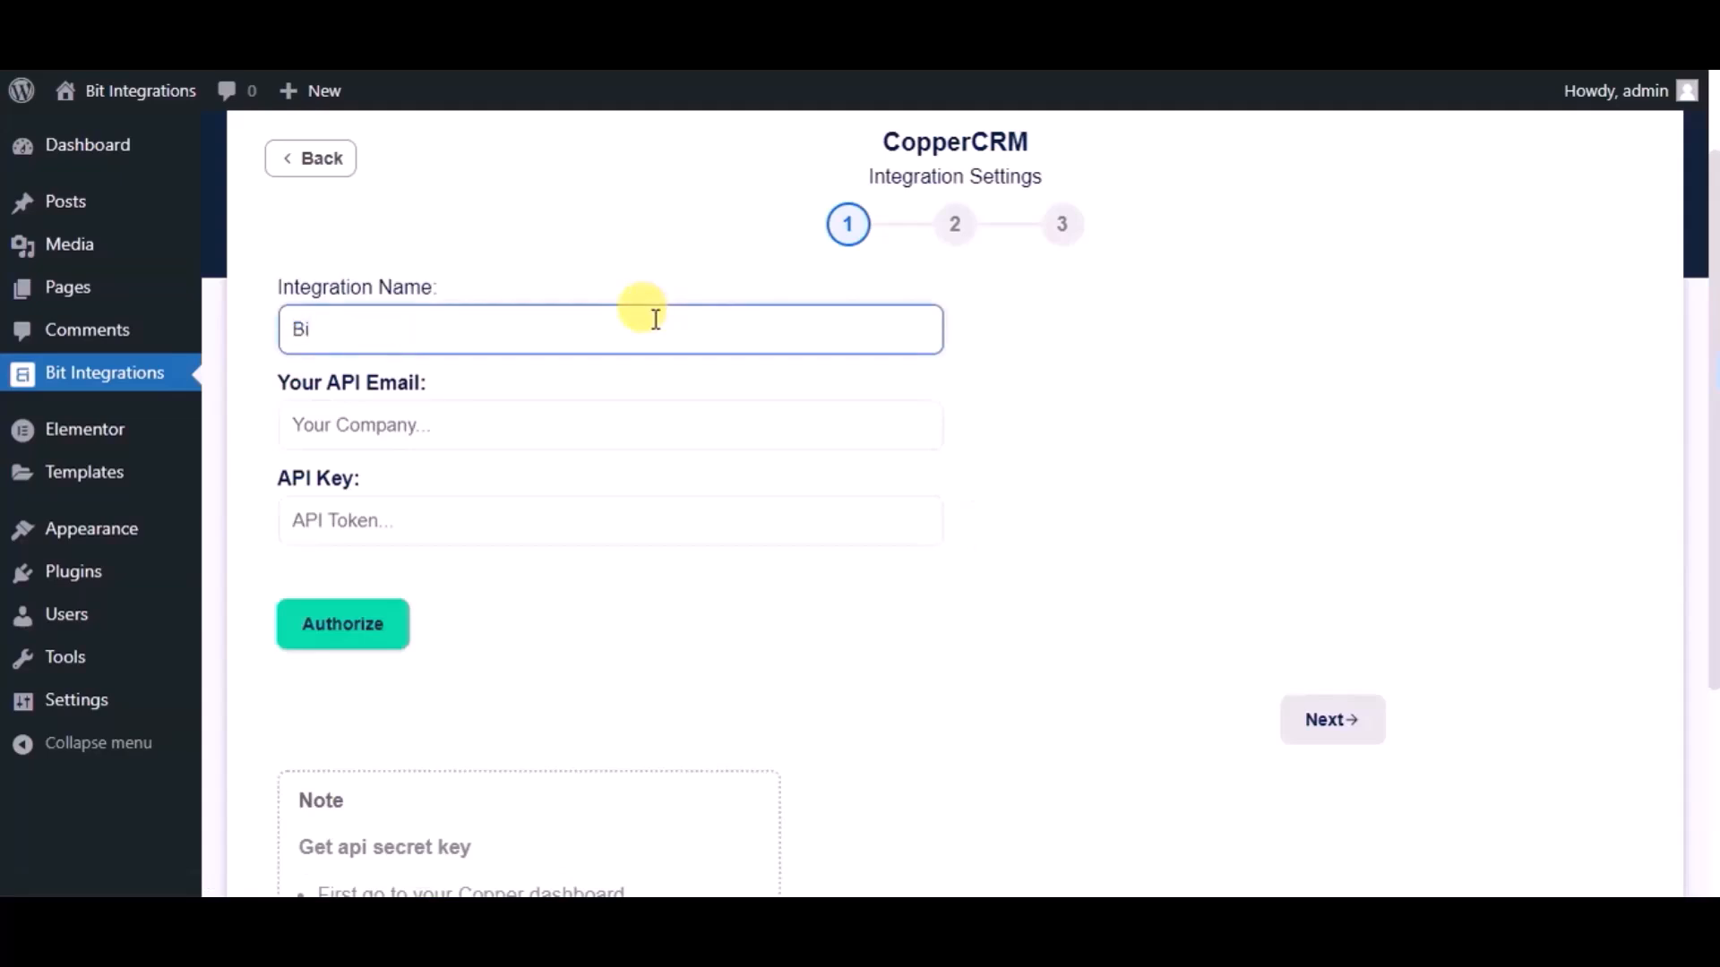
pyautogui.write('t Integrations')
# Switch to Copper and generate a new API key in the account's integration settings
pyautogui.click(606, 408)
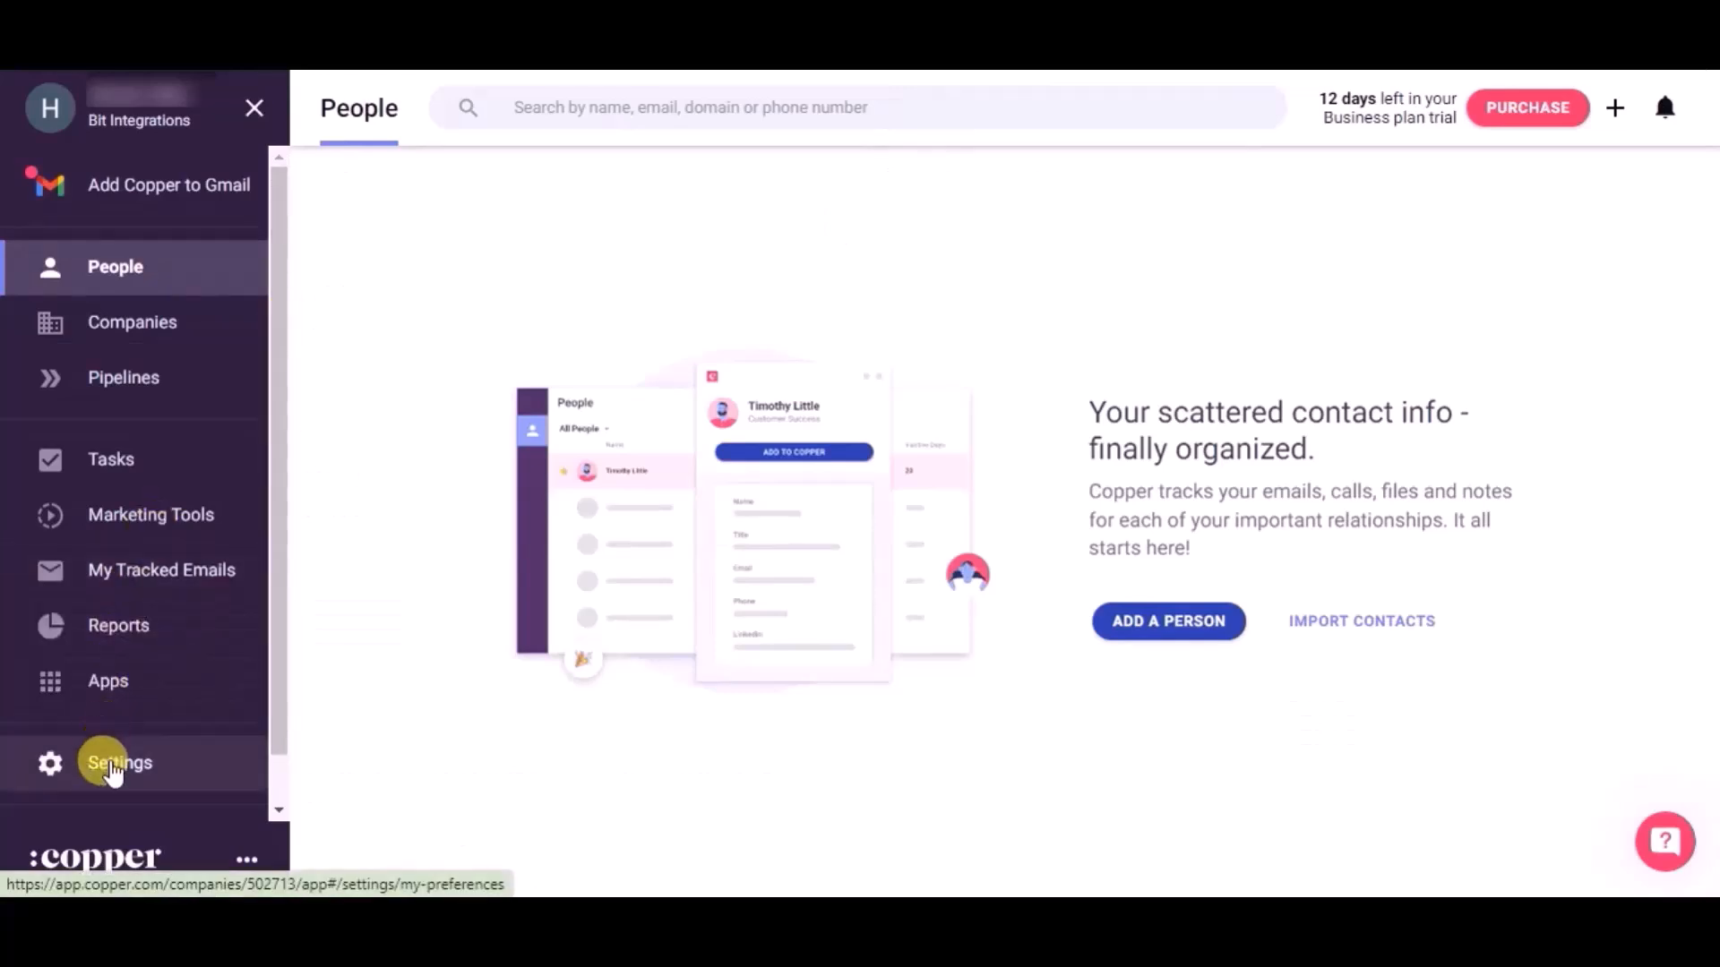
pyautogui.click(112, 771)
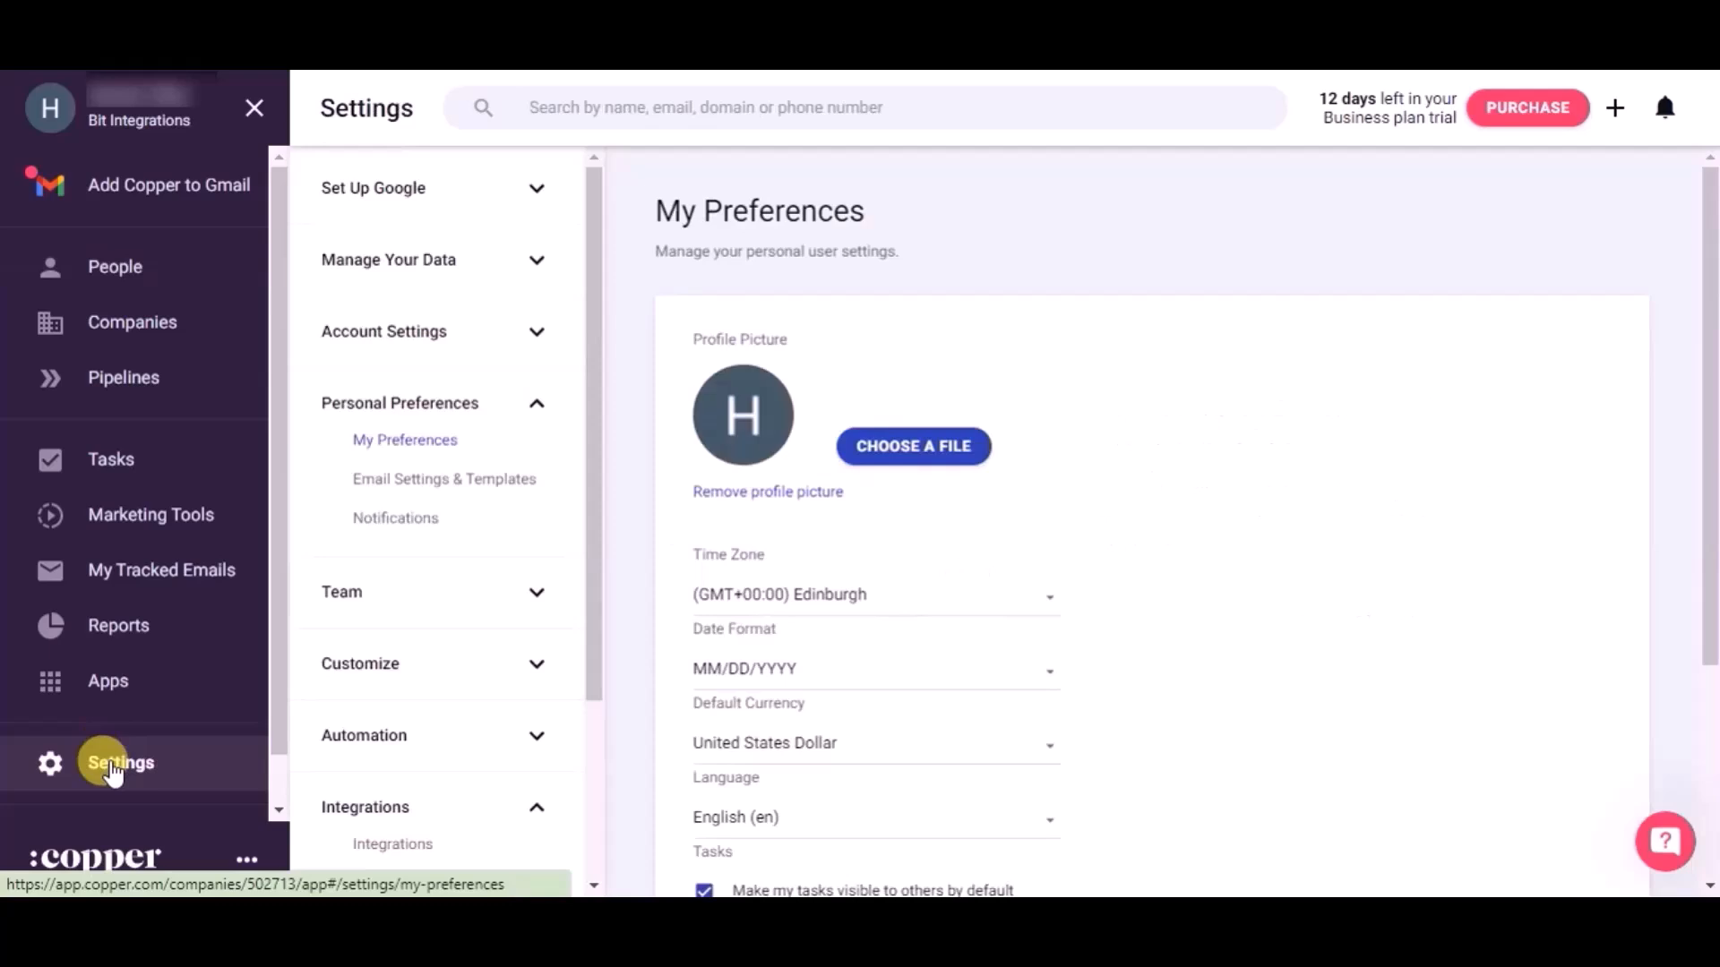
pyautogui.scroll(-3, 476, 764)
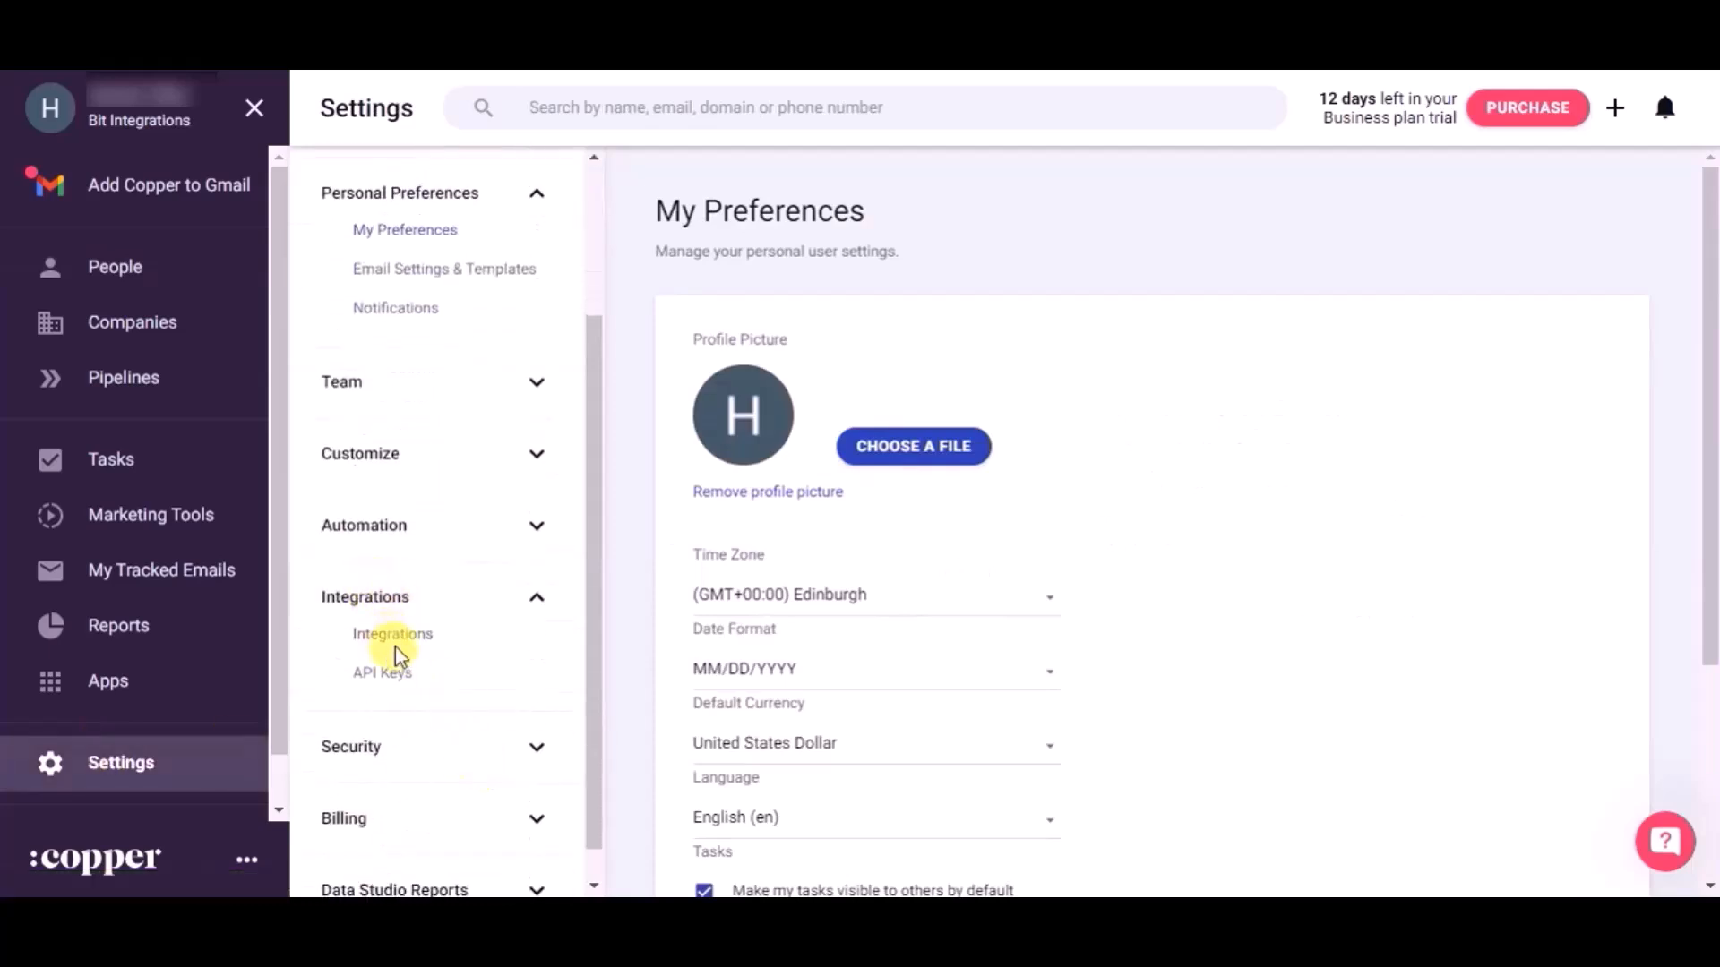
pyautogui.click(395, 687)
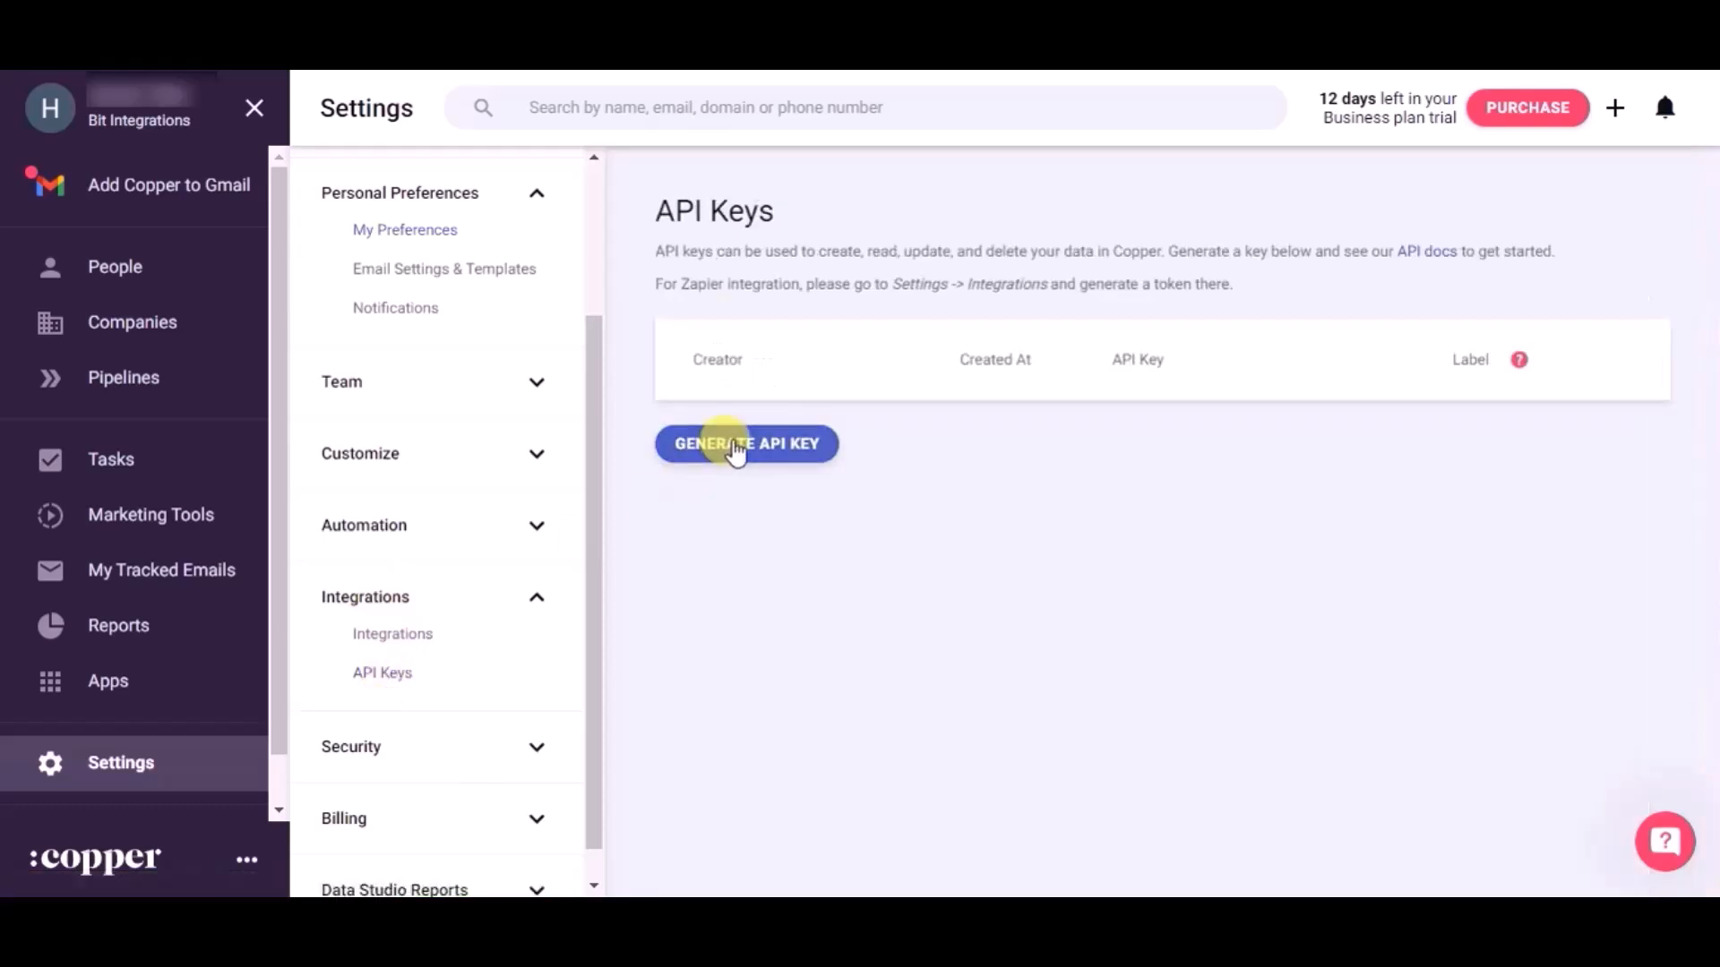
pyautogui.click(734, 448)
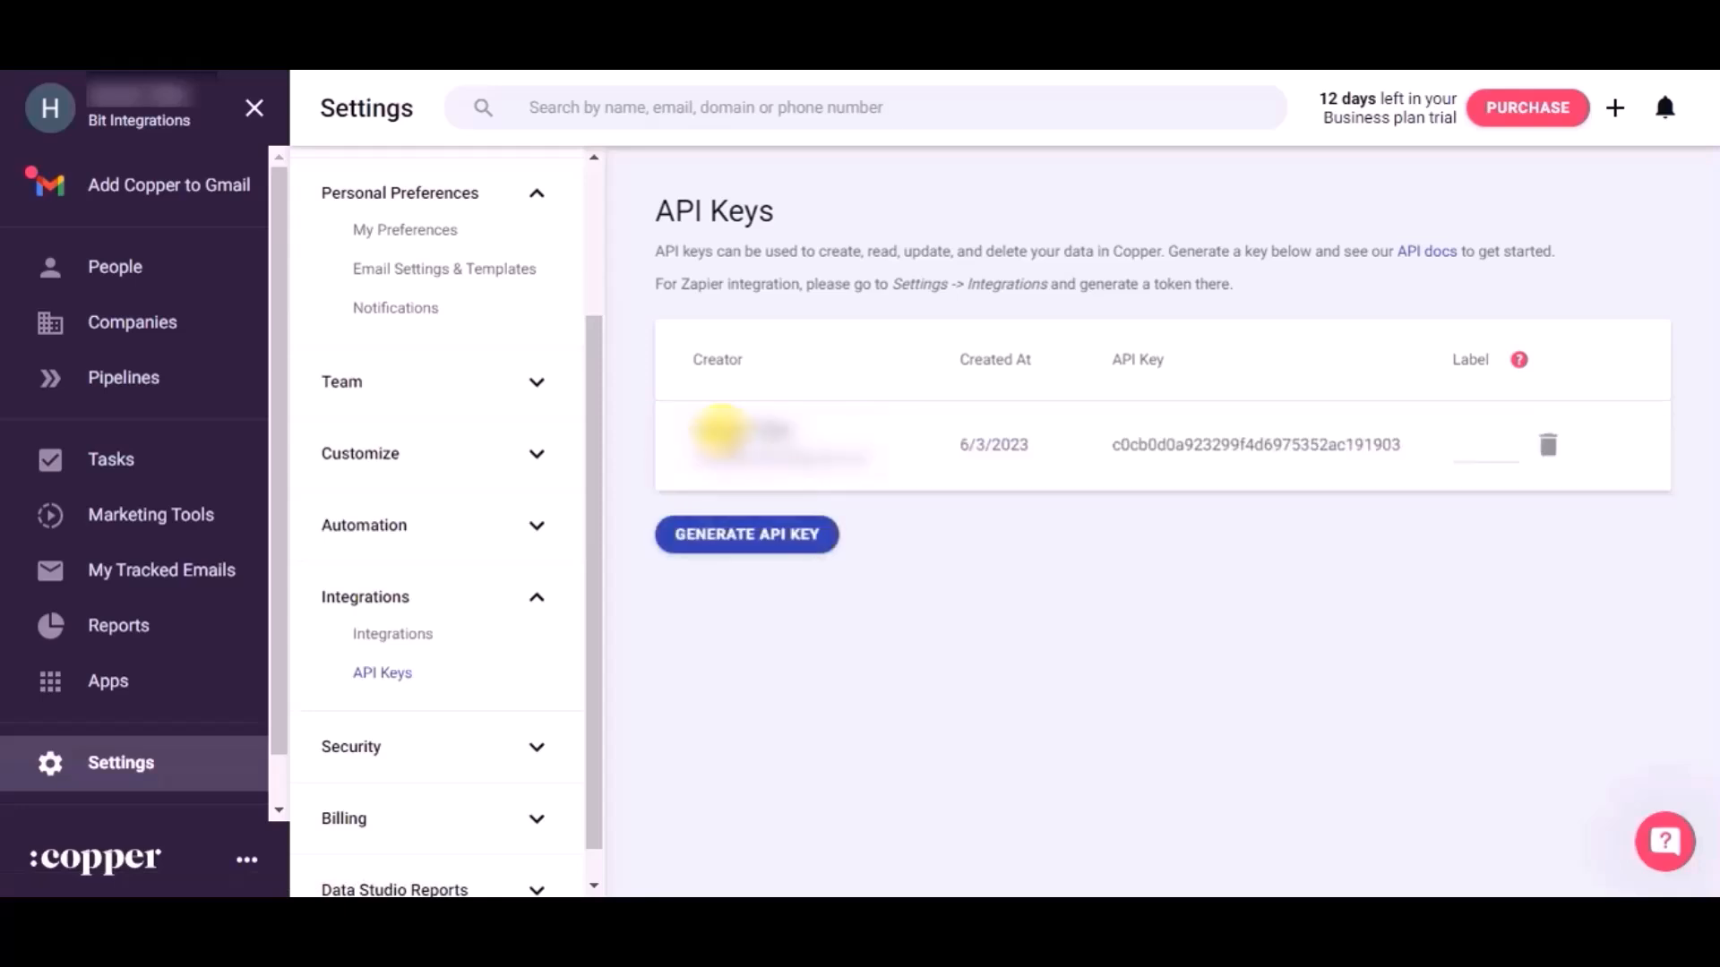
# Copy the API key creator's e-mail from Copper into the integration's API Email field
pyautogui.moveTo(871, 452); pyautogui.dragTo(678, 447)
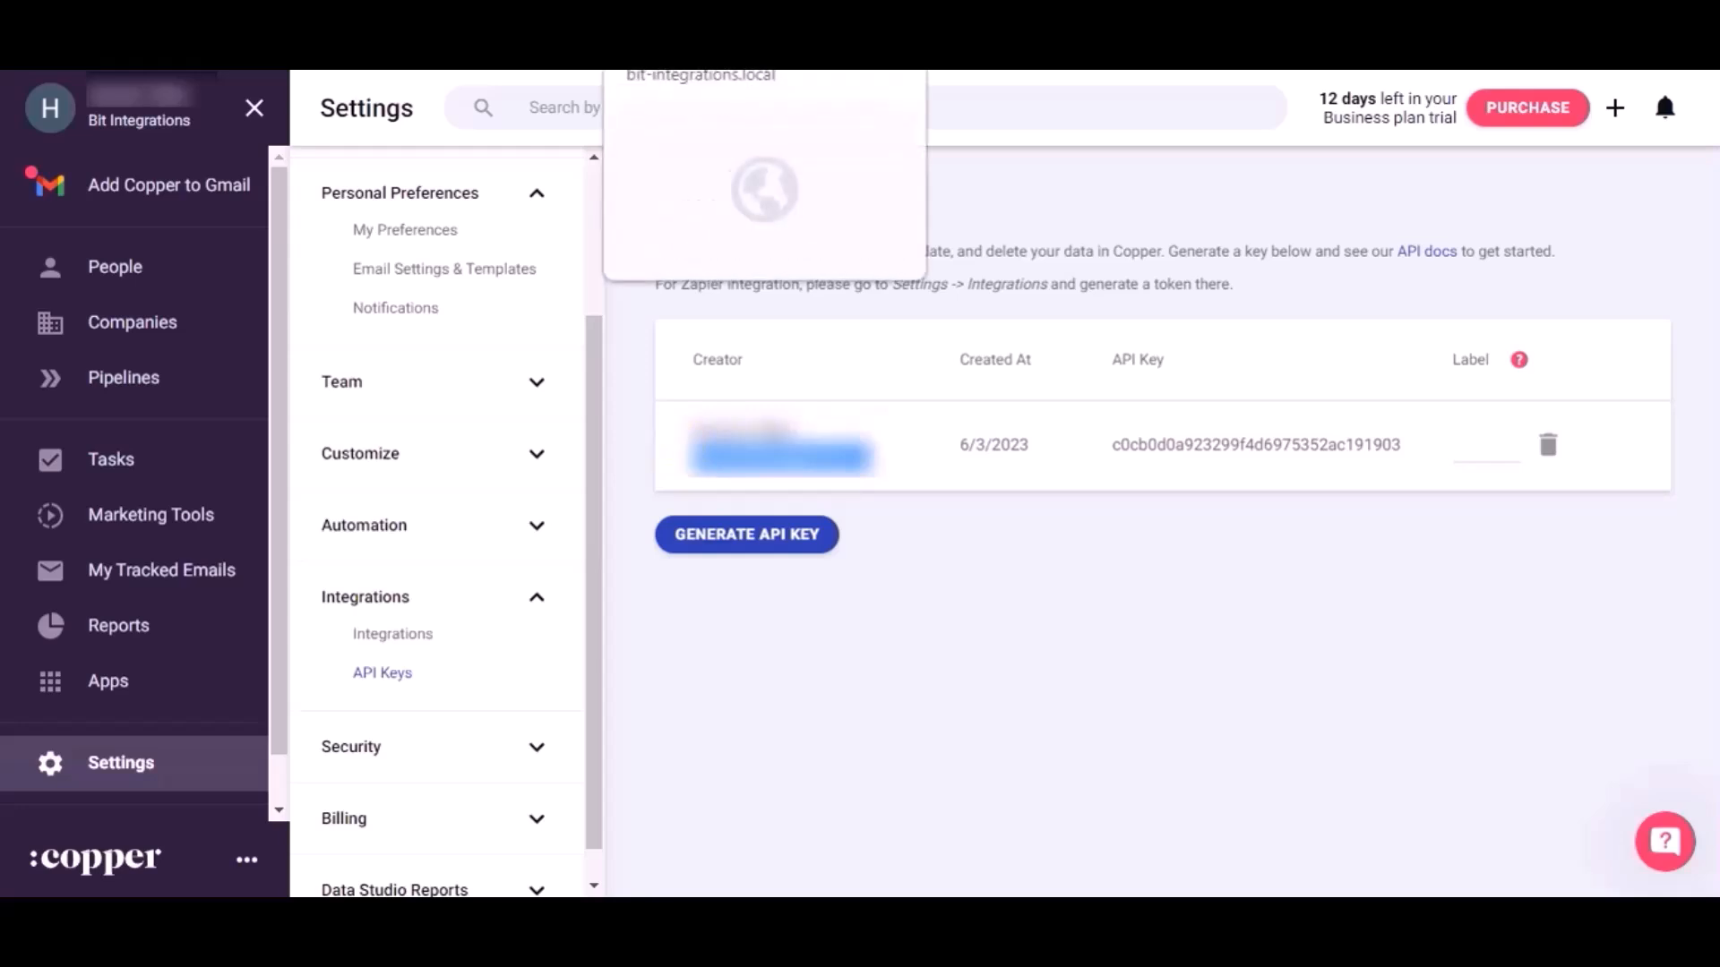
pyautogui.click(528, 11)
pyautogui.hotkey('ctrl', 'v')
pyautogui.hotkey('ctrl', 'v')
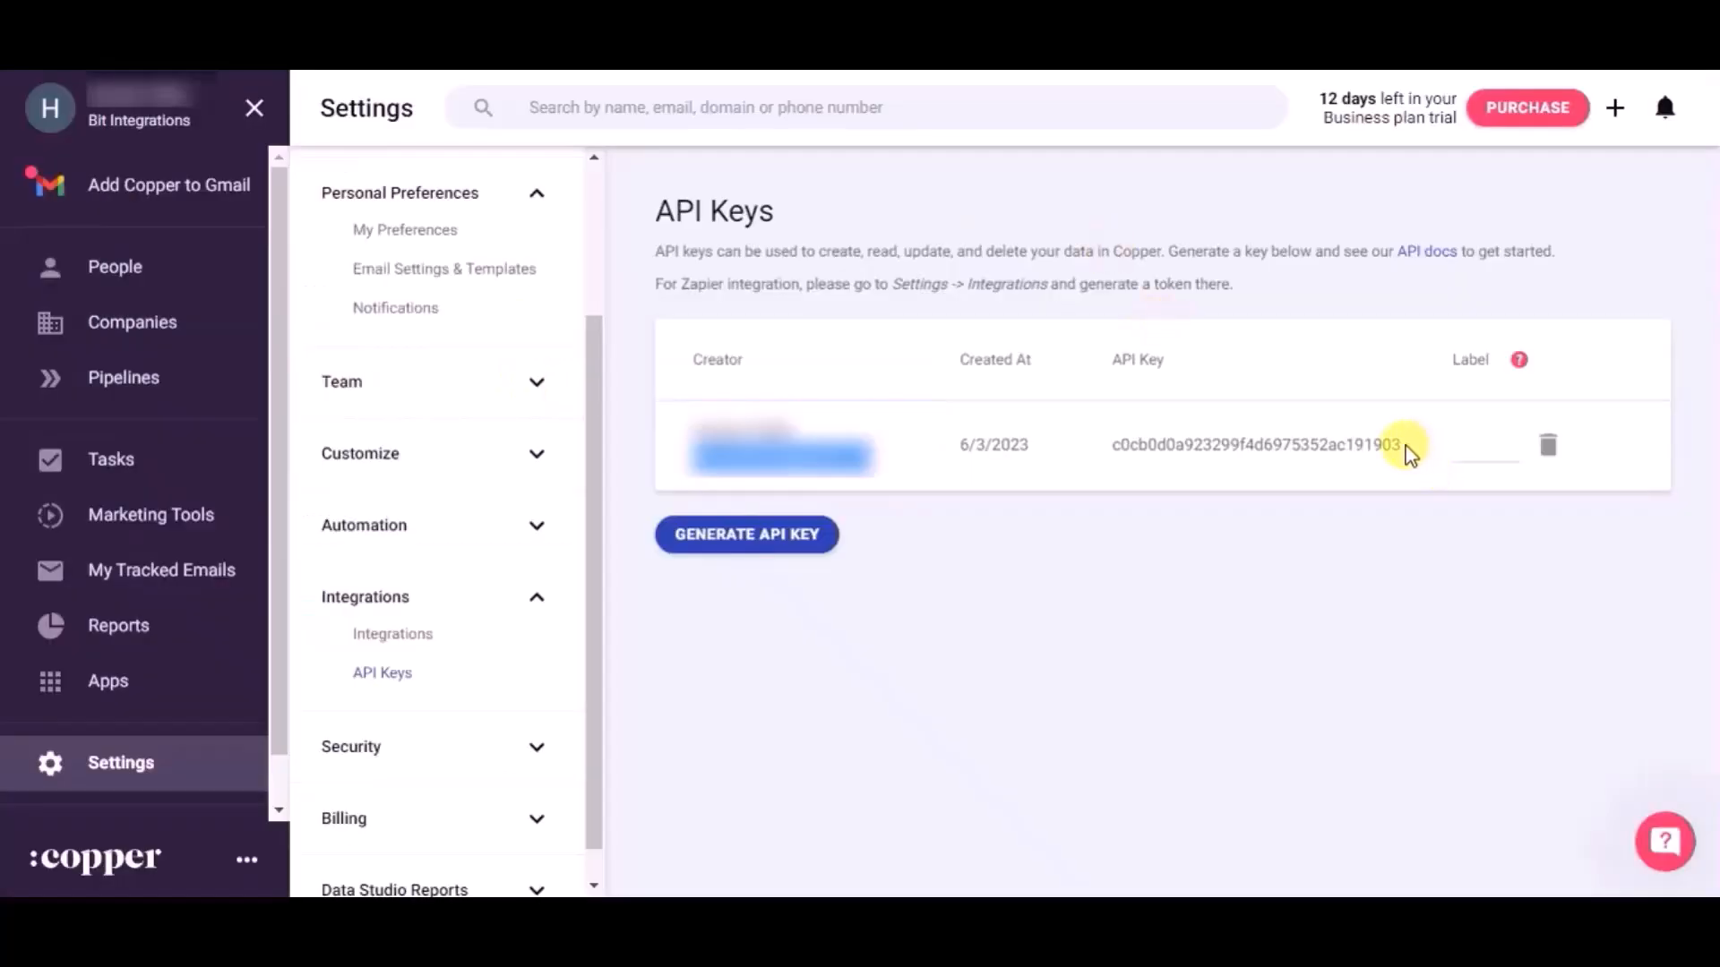
# Copy the generated API key from Copper into the integration's API Key field and authorize the connection
pyautogui.moveTo(1384, 445); pyautogui.dragTo(1114, 441)
pyautogui.hotkey('ctrl', 'c')
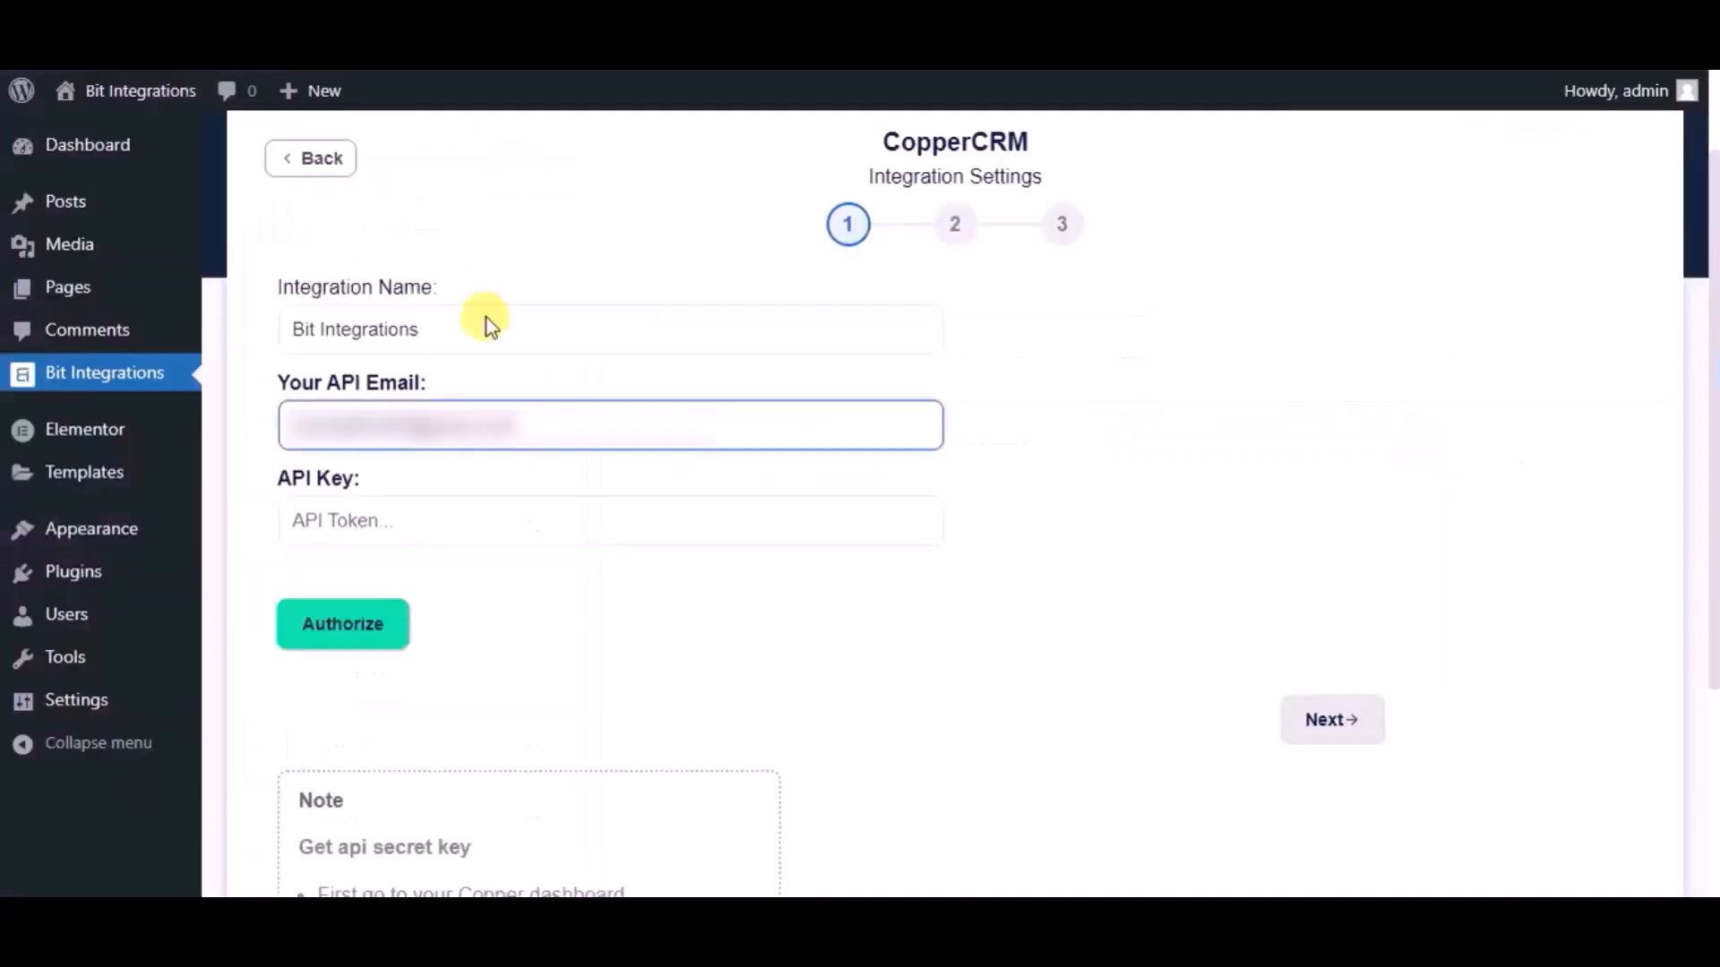
pyautogui.click(450, 498)
pyautogui.hotkey('ctrl', 'v')
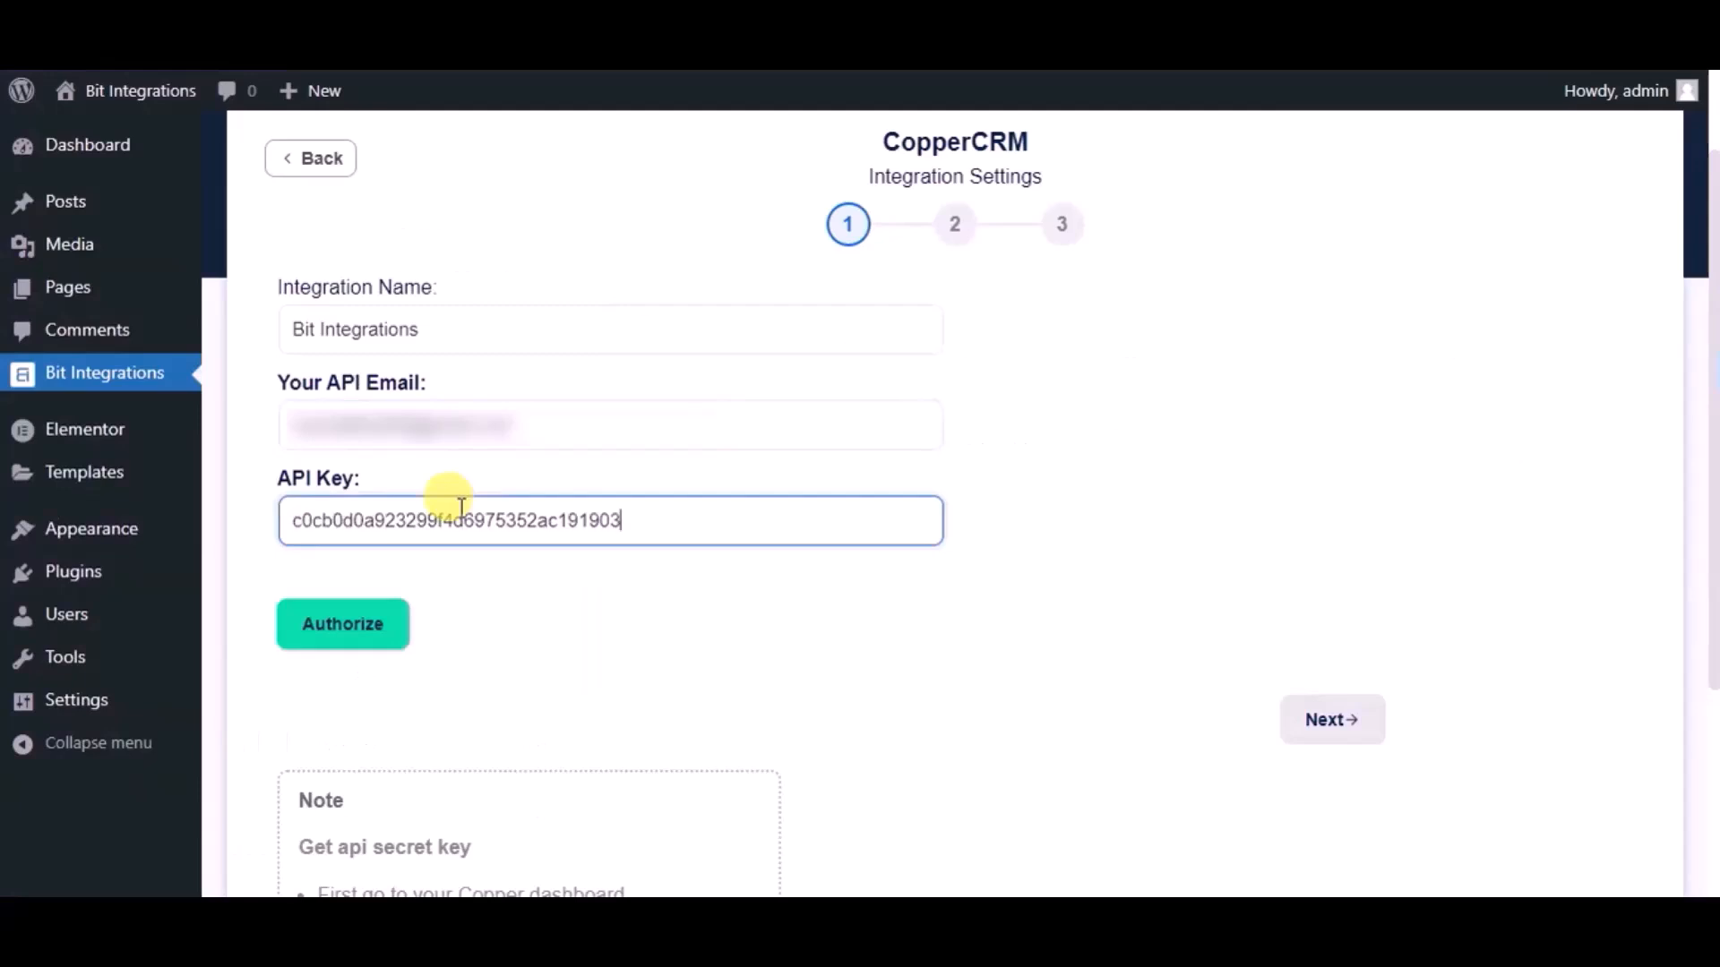
pyautogui.click(391, 627)
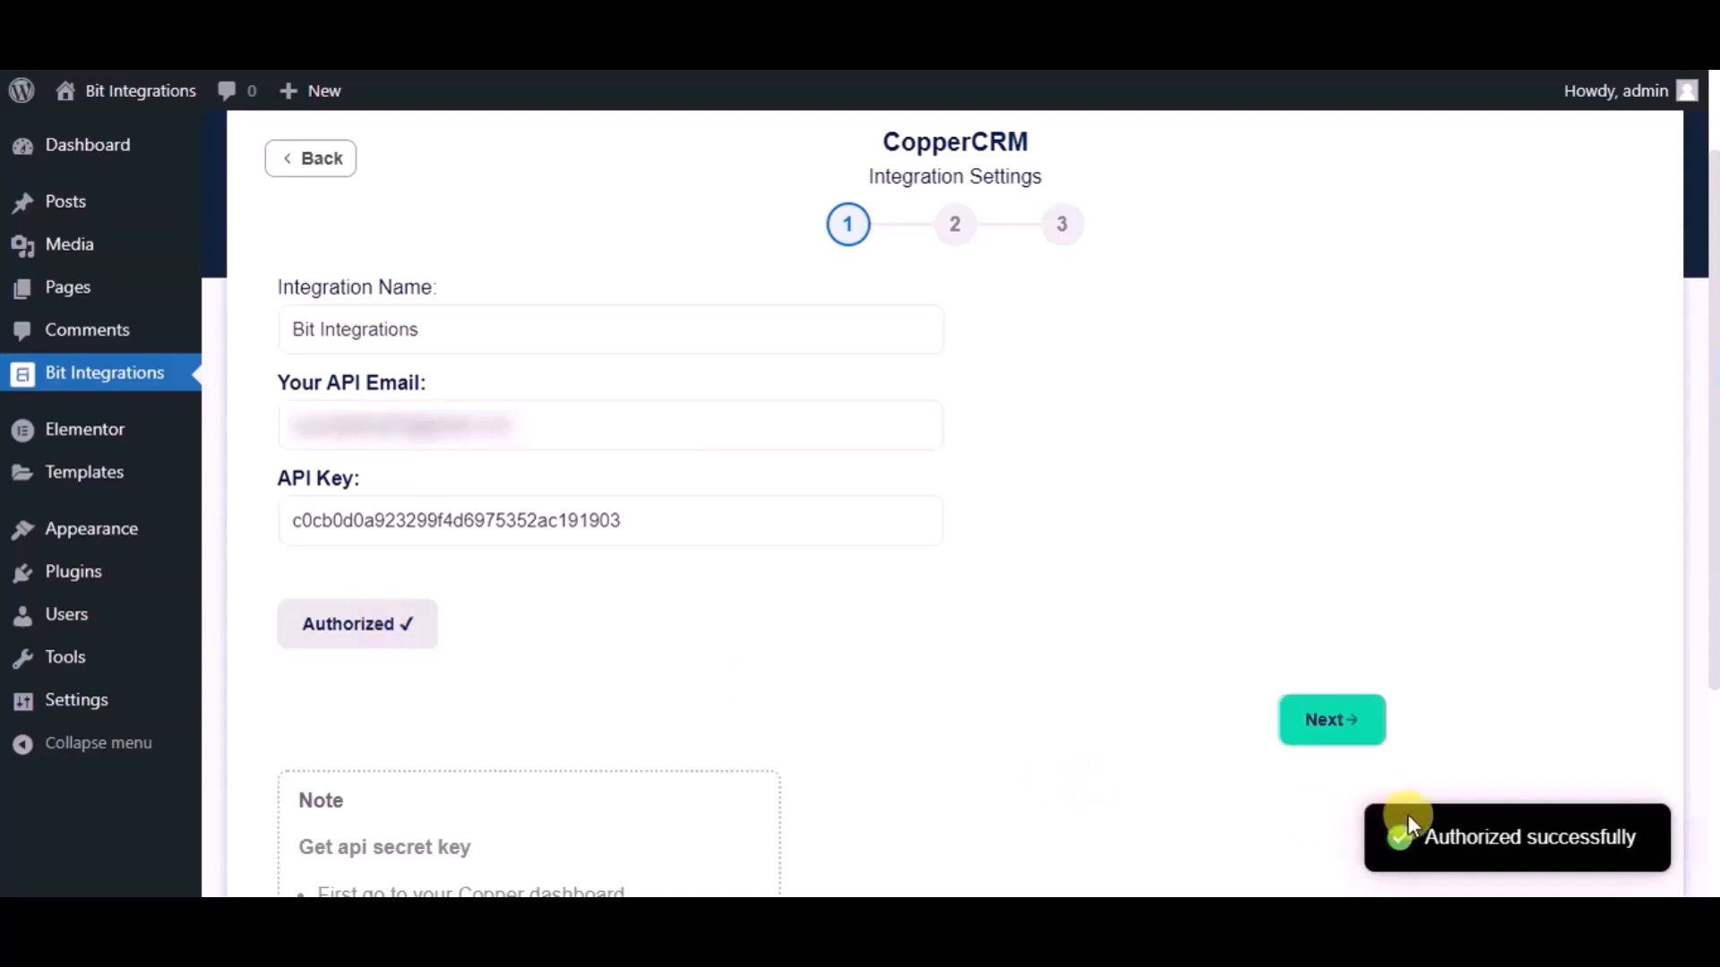
# Continue to the second integration step and select Create Person as the CopperCRM action
pyautogui.click(1343, 750)
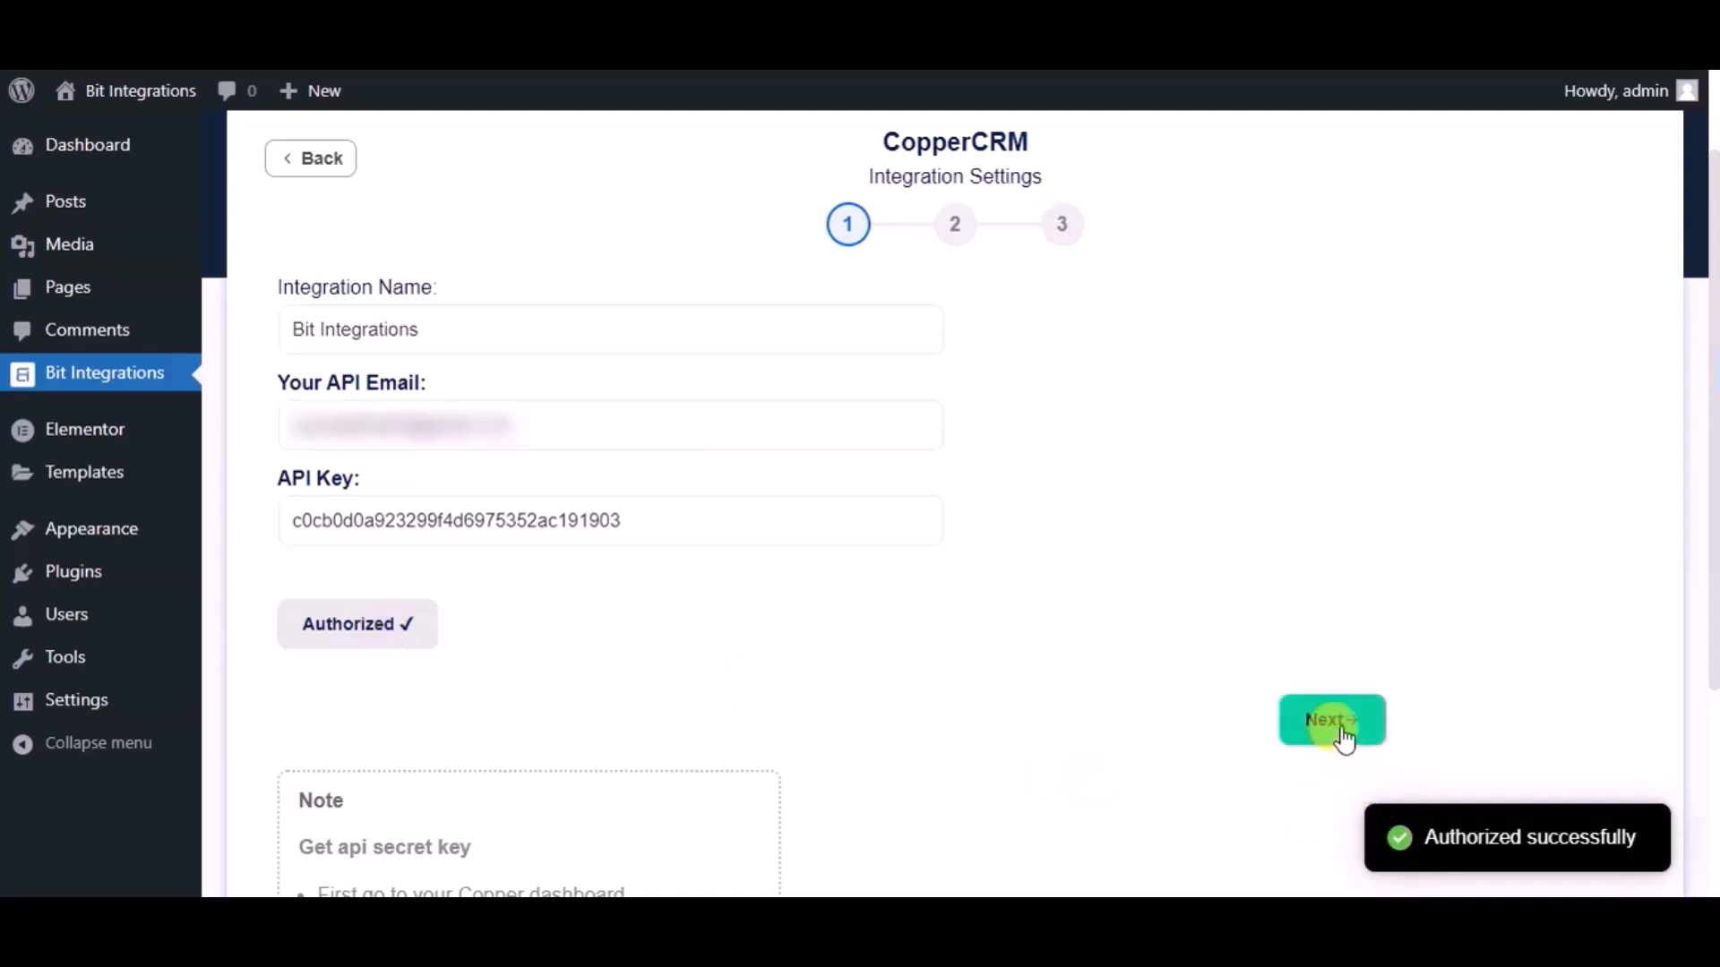
pyautogui.click(1343, 737)
pyautogui.click(858, 349)
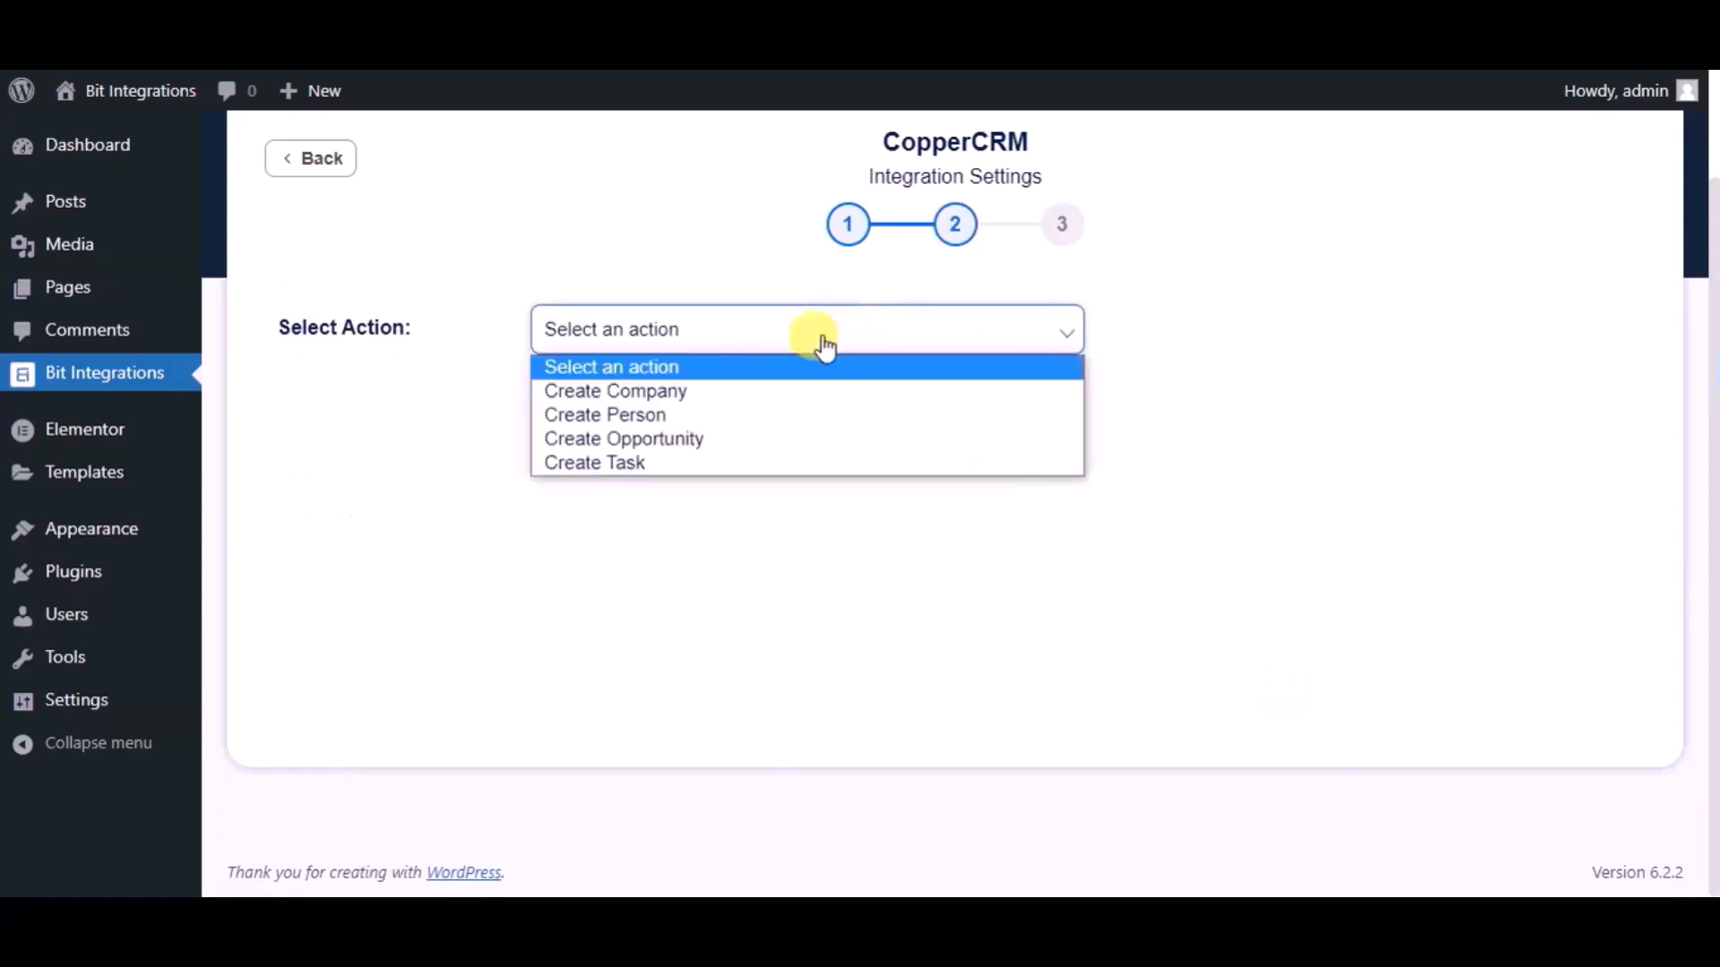
pyautogui.click(670, 416)
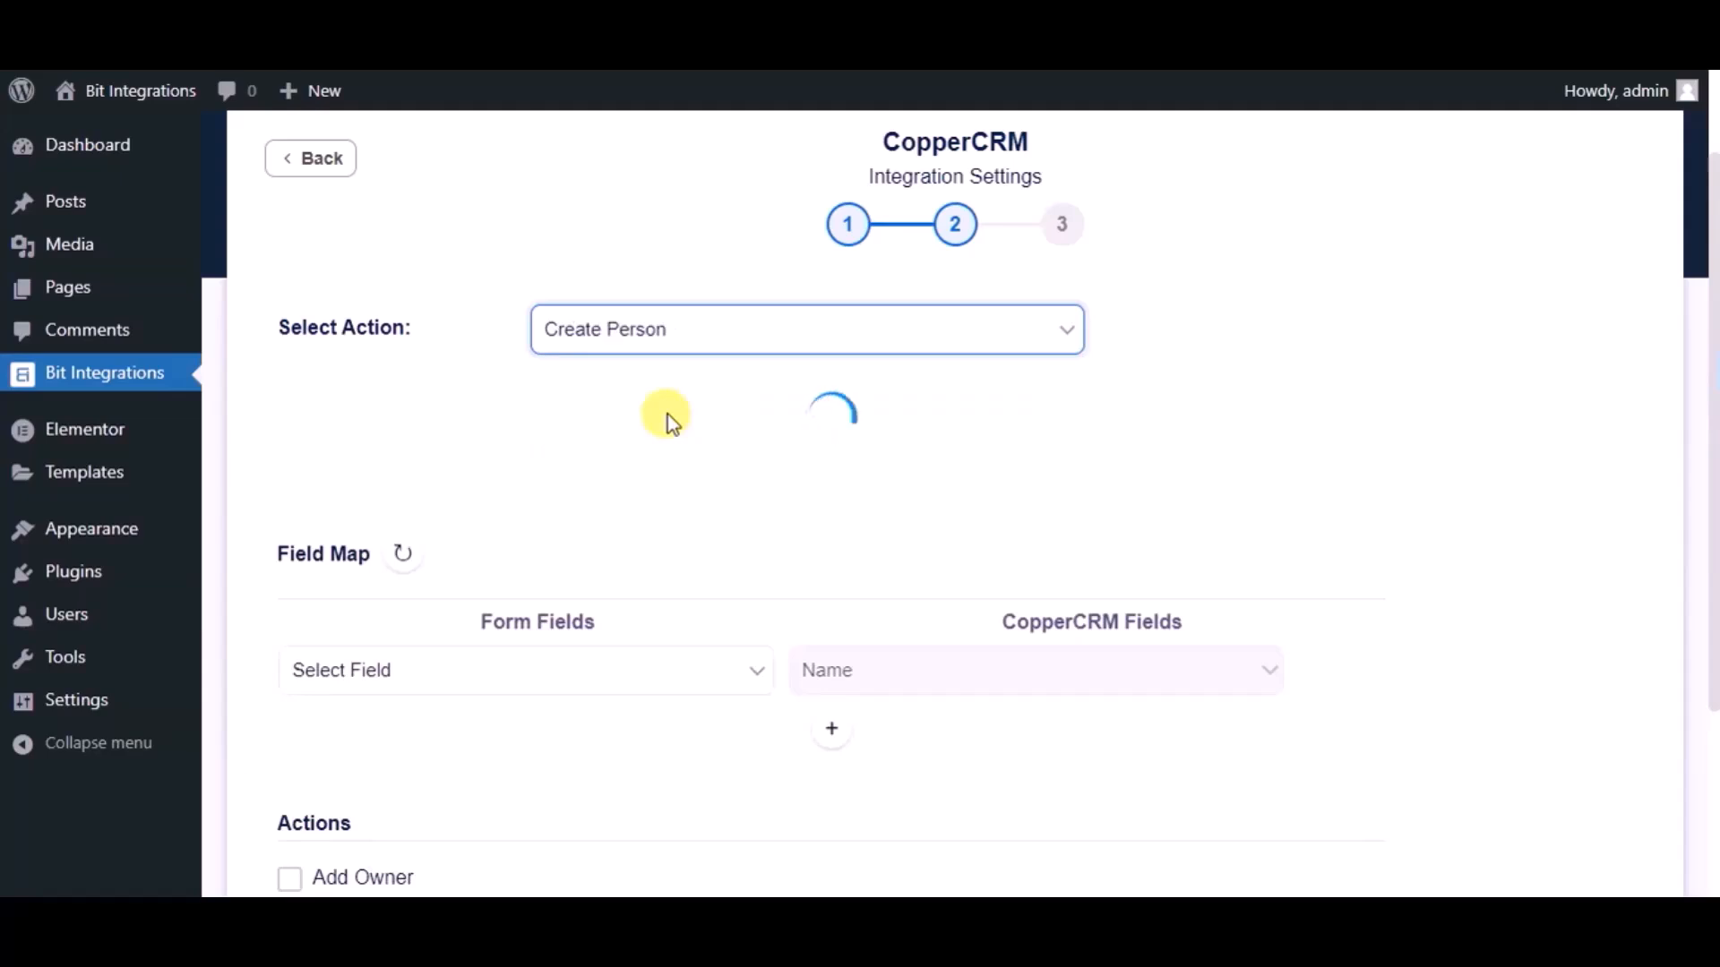
# Map the form's Name field to CopperCRM's Name, and add a row mapping Email to Email
pyautogui.scroll(-2, 668, 414)
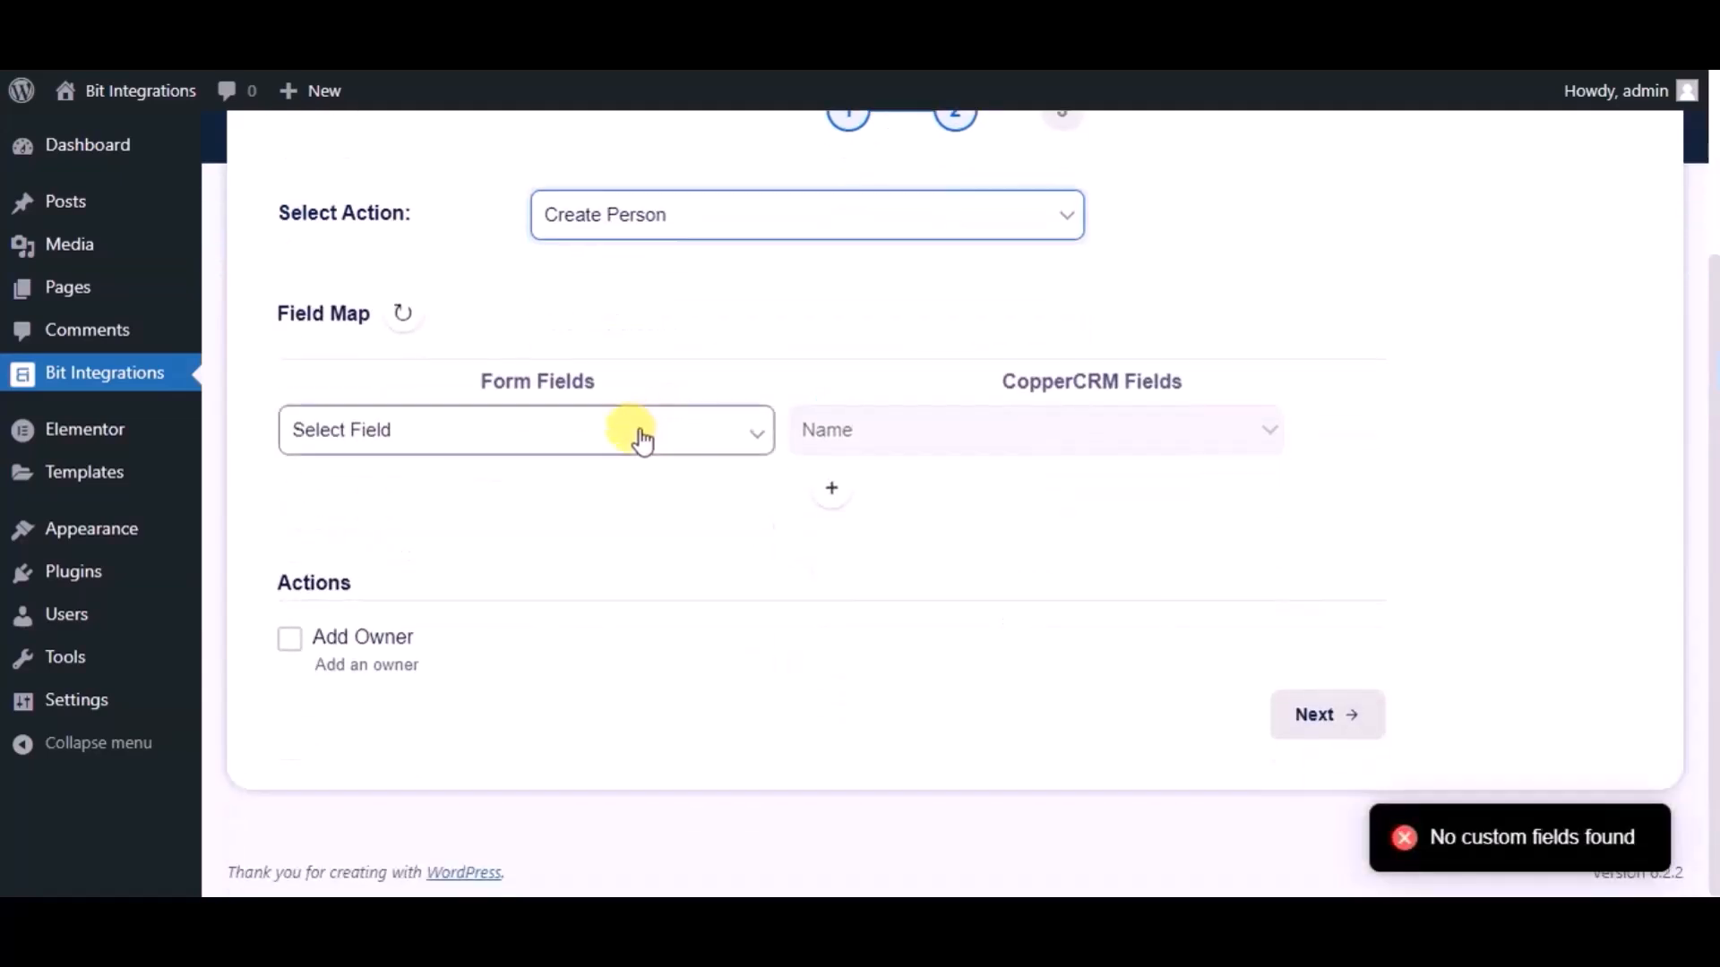
pyautogui.click(642, 441)
pyautogui.click(411, 511)
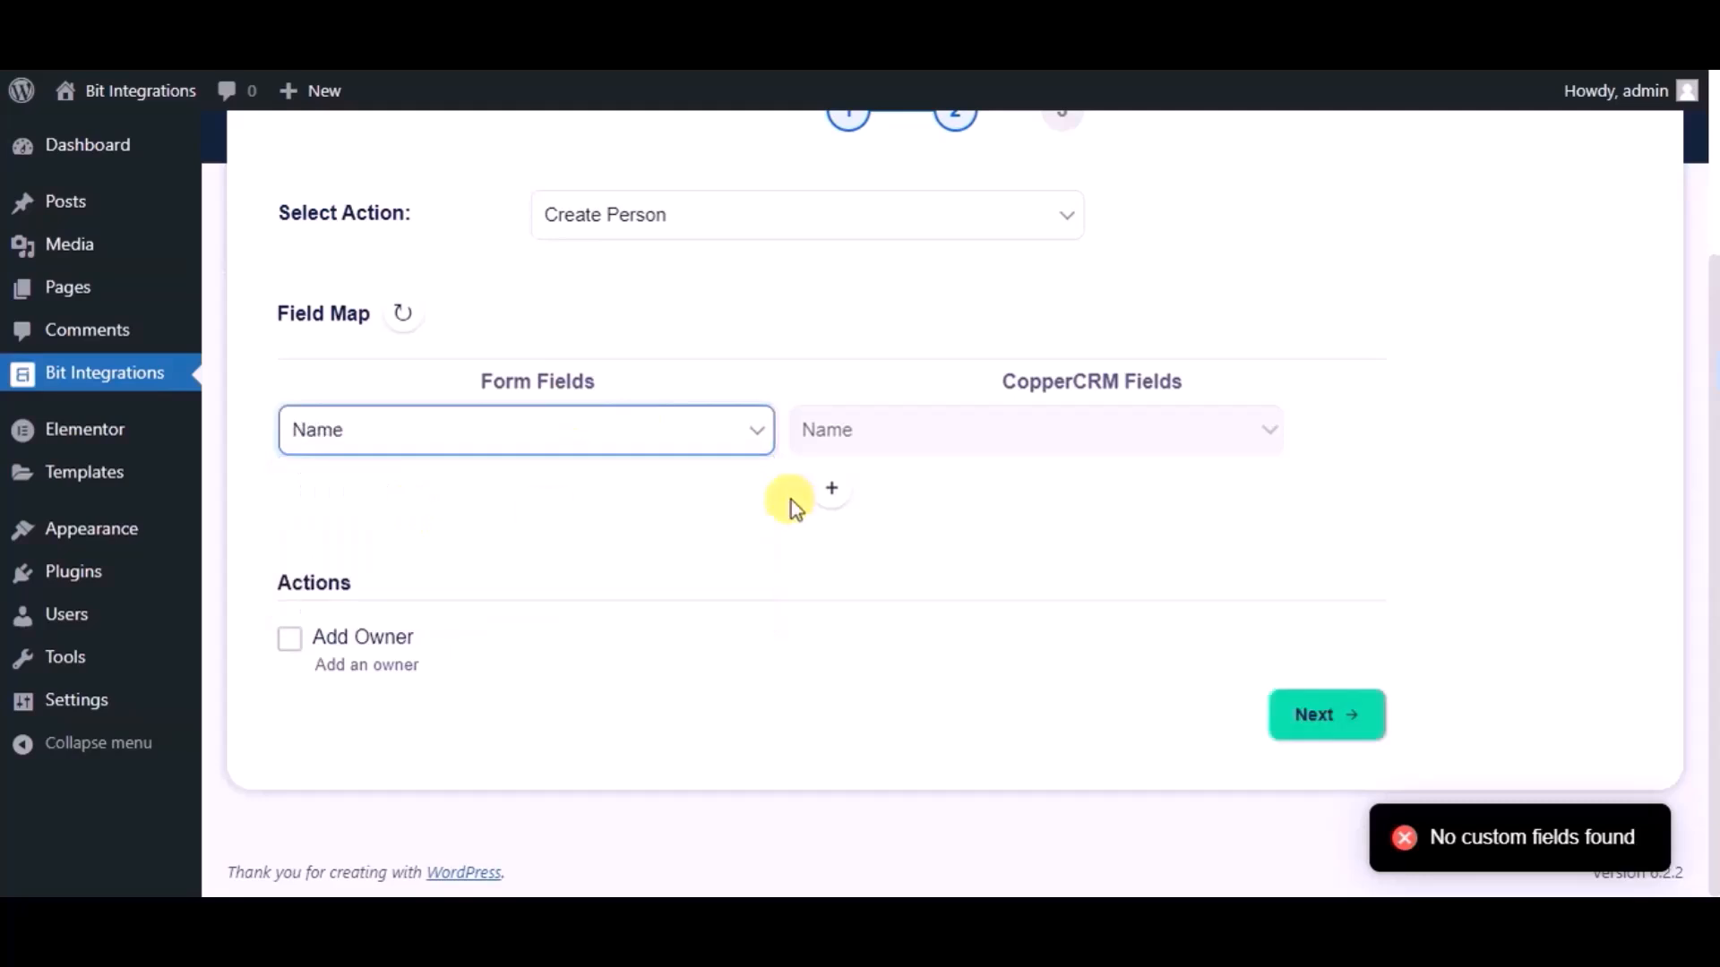
pyautogui.click(827, 490)
pyautogui.click(520, 516)
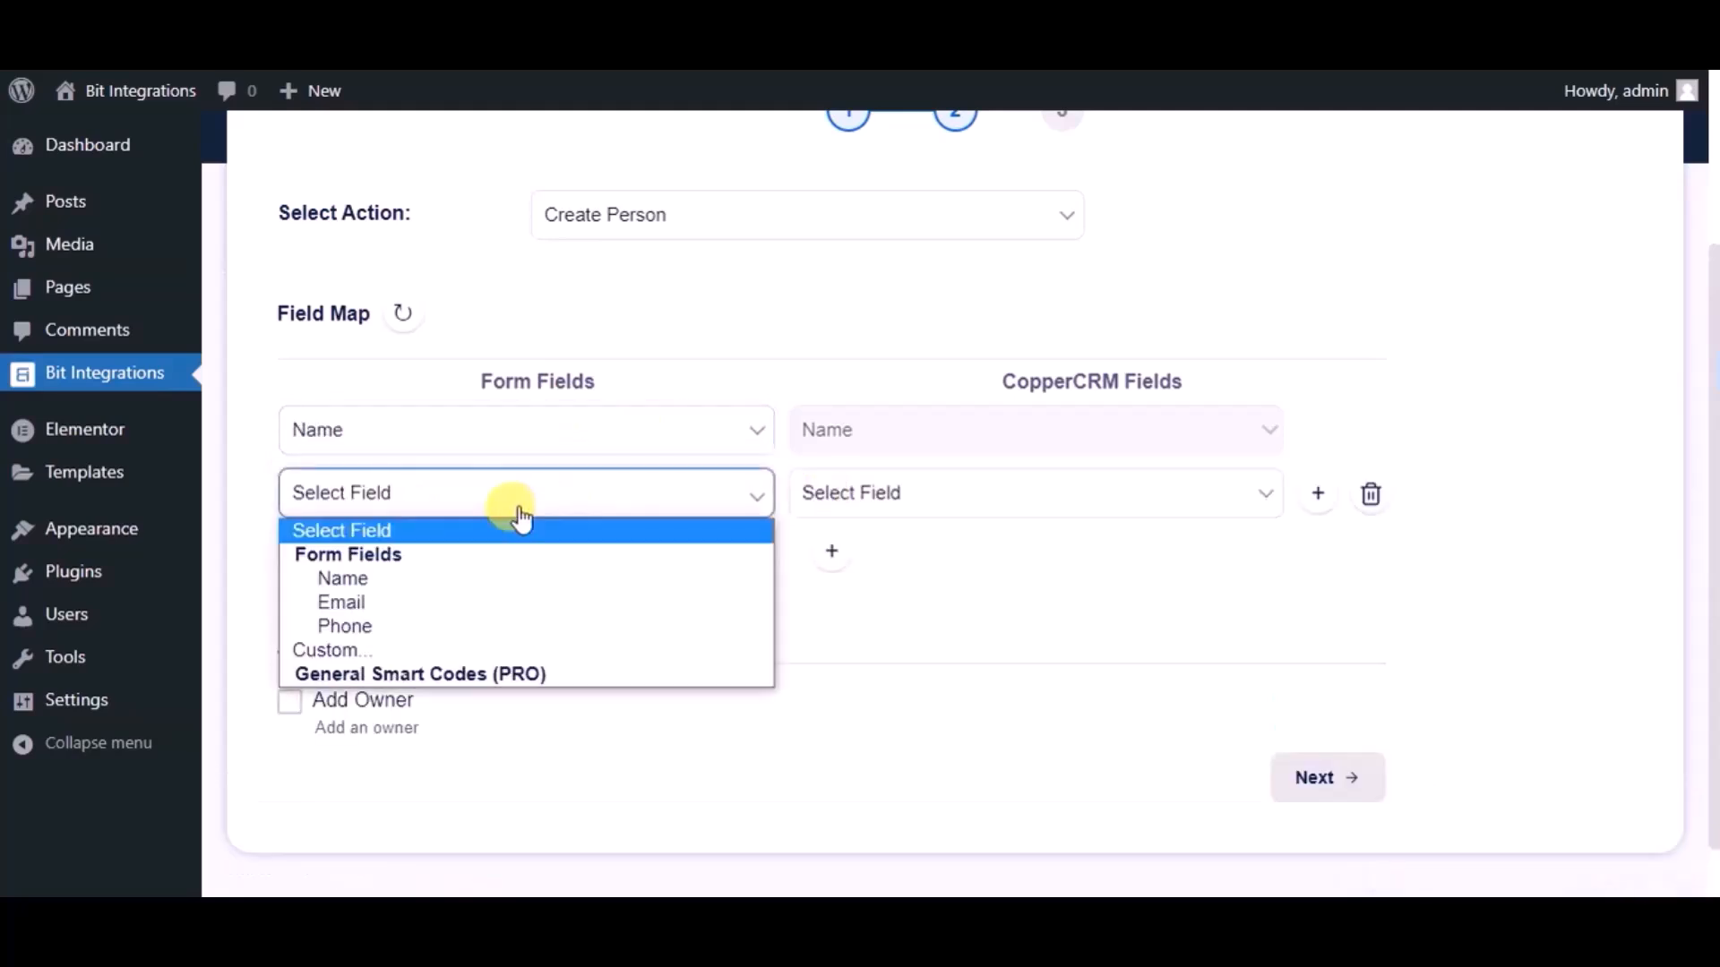
pyautogui.click(433, 602)
pyautogui.click(893, 498)
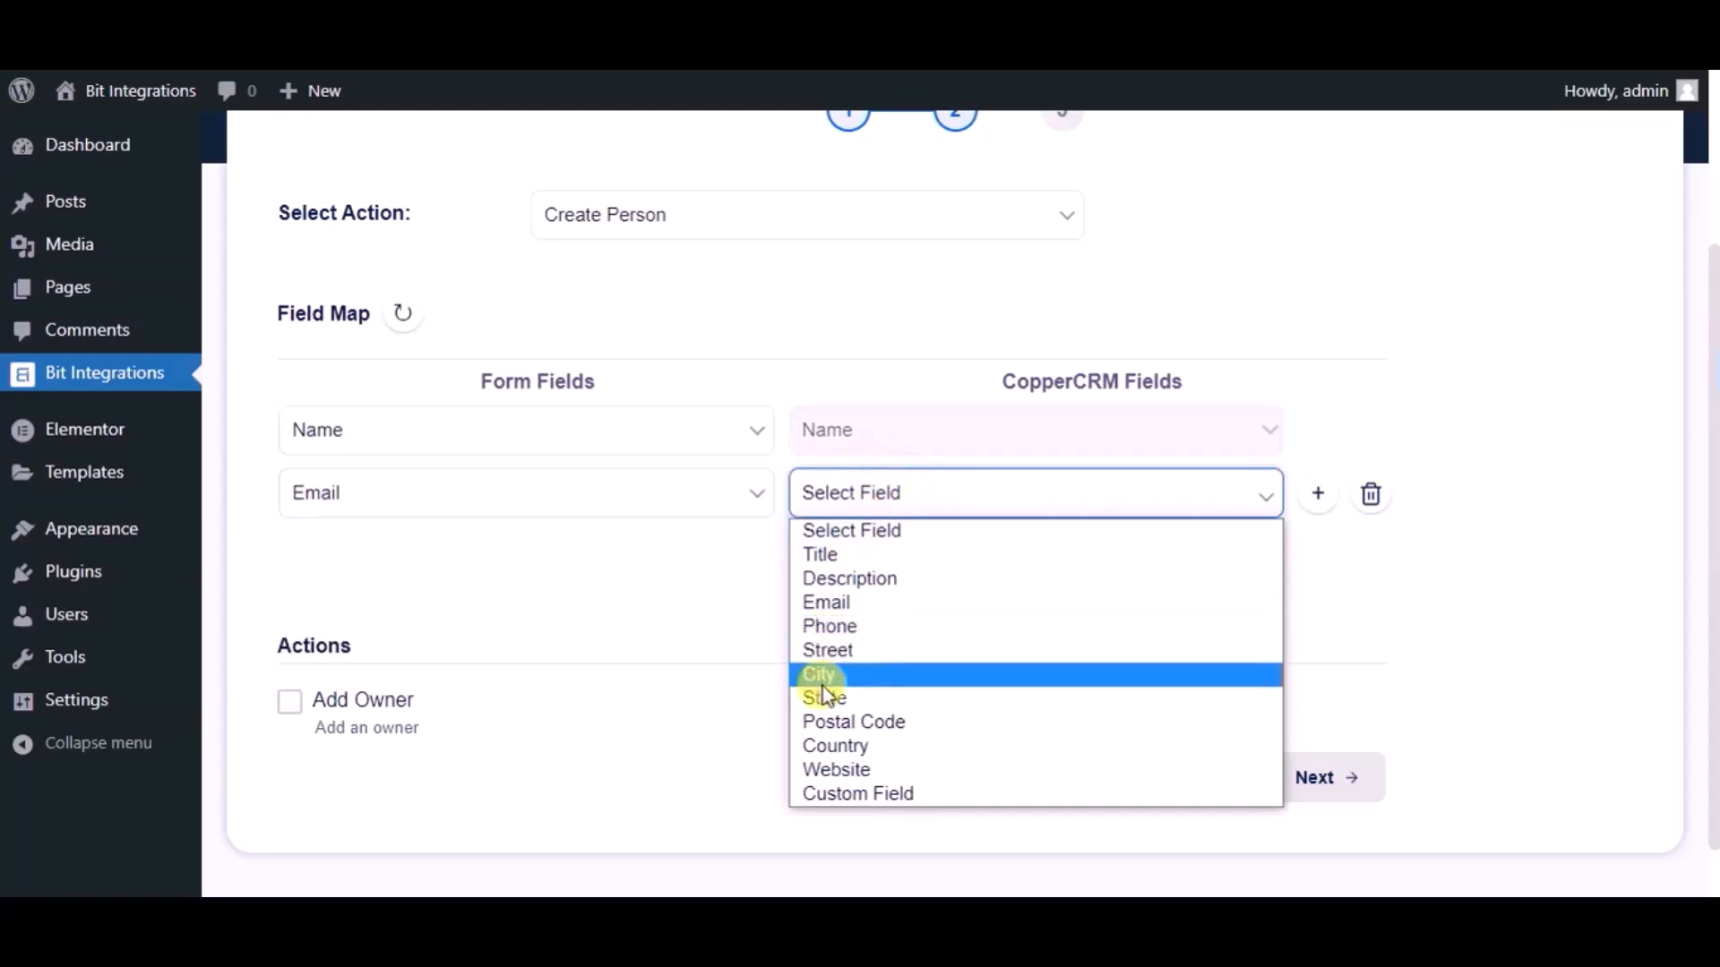
pyautogui.click(830, 606)
# Add another field map row linking the form's Phone field to CopperCRM's Phone field
pyautogui.click(831, 553)
pyautogui.click(530, 560)
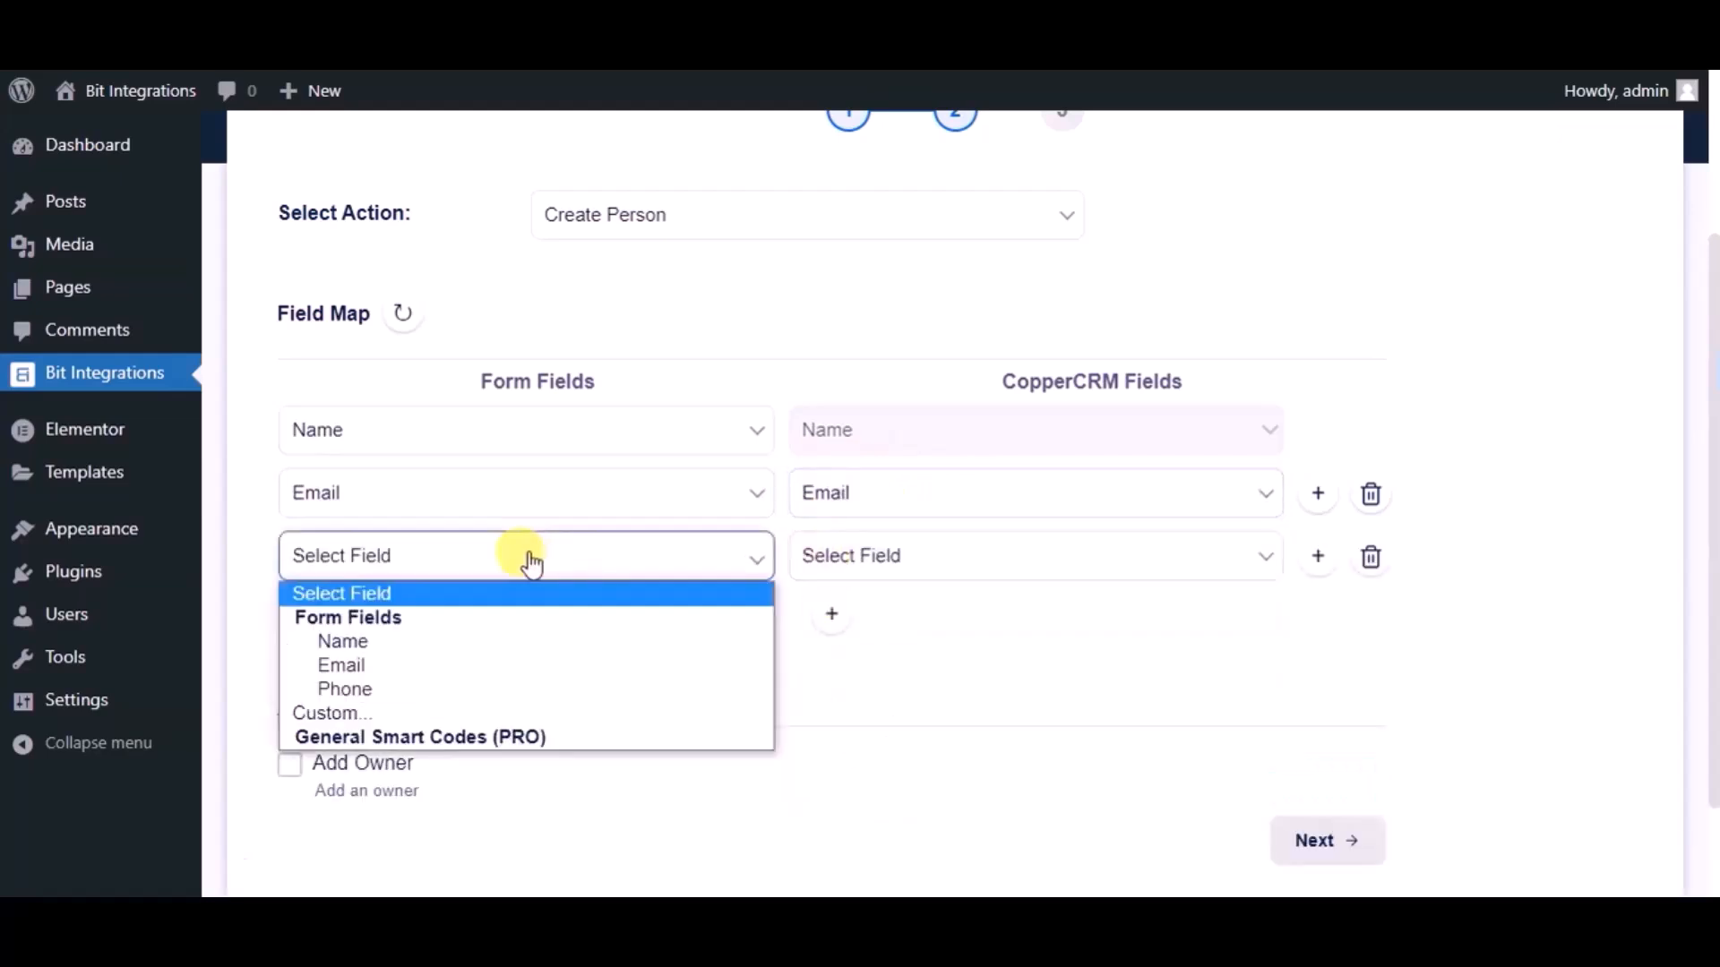
pyautogui.click(419, 690)
pyautogui.click(862, 551)
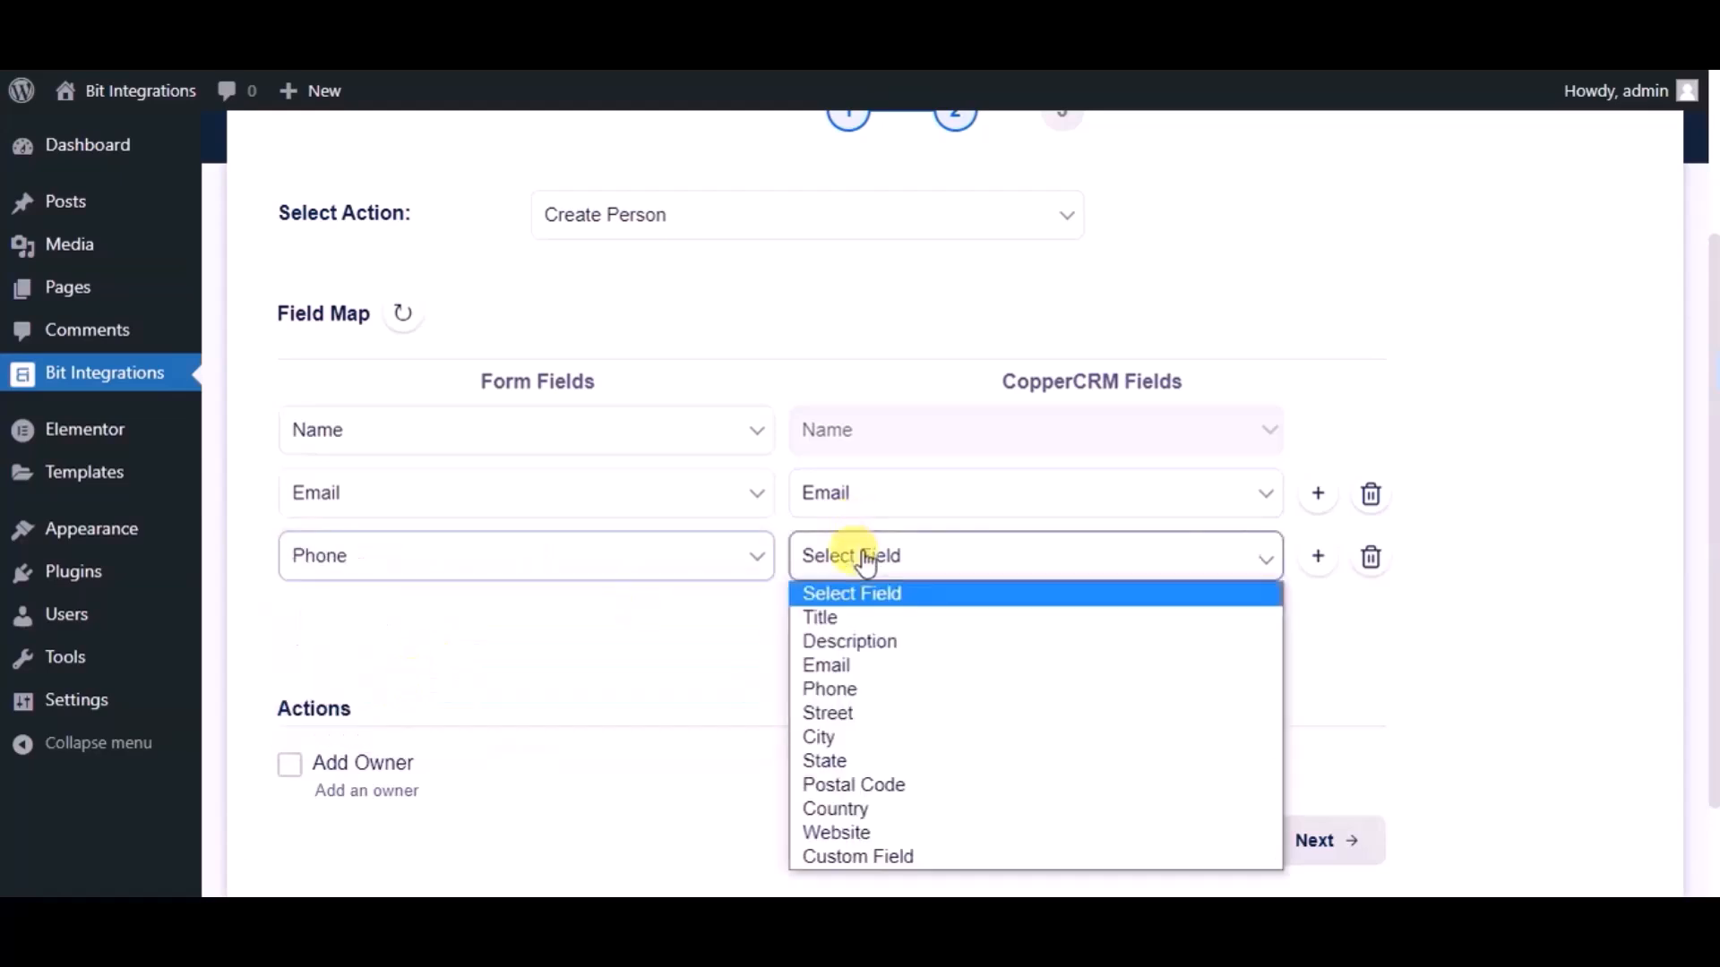
pyautogui.click(836, 688)
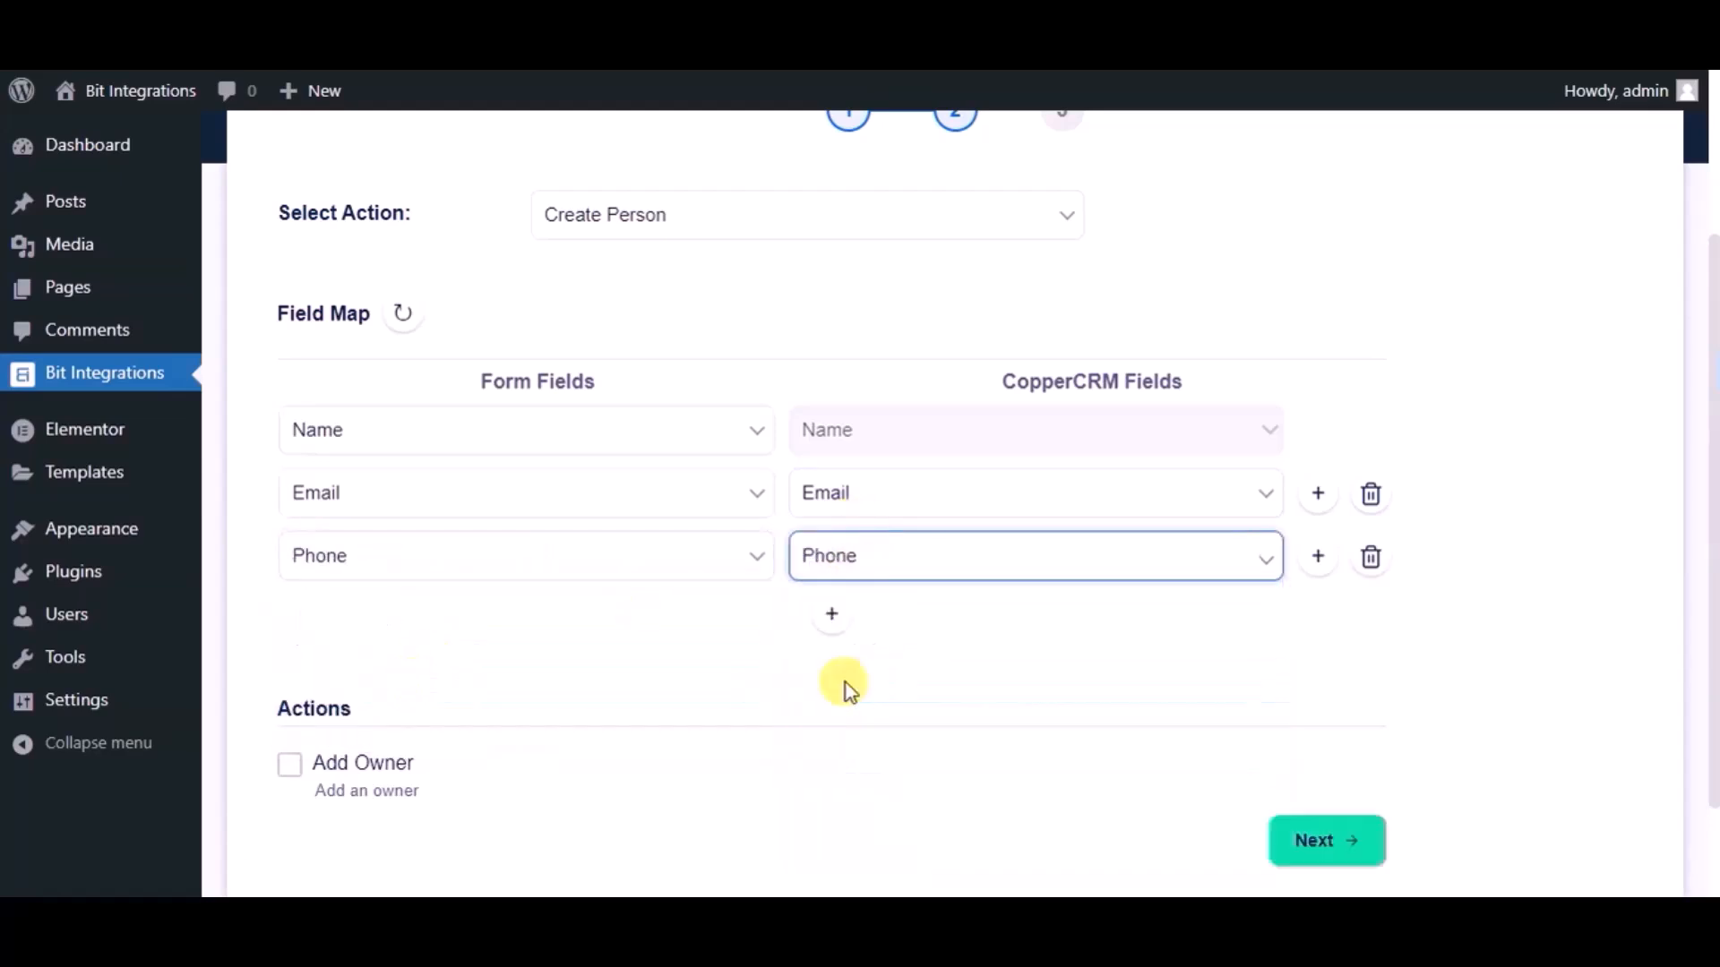
# Proceed to the last step without adding an owner, then finish and save the integration
pyautogui.scroll(-2, 738, 646)
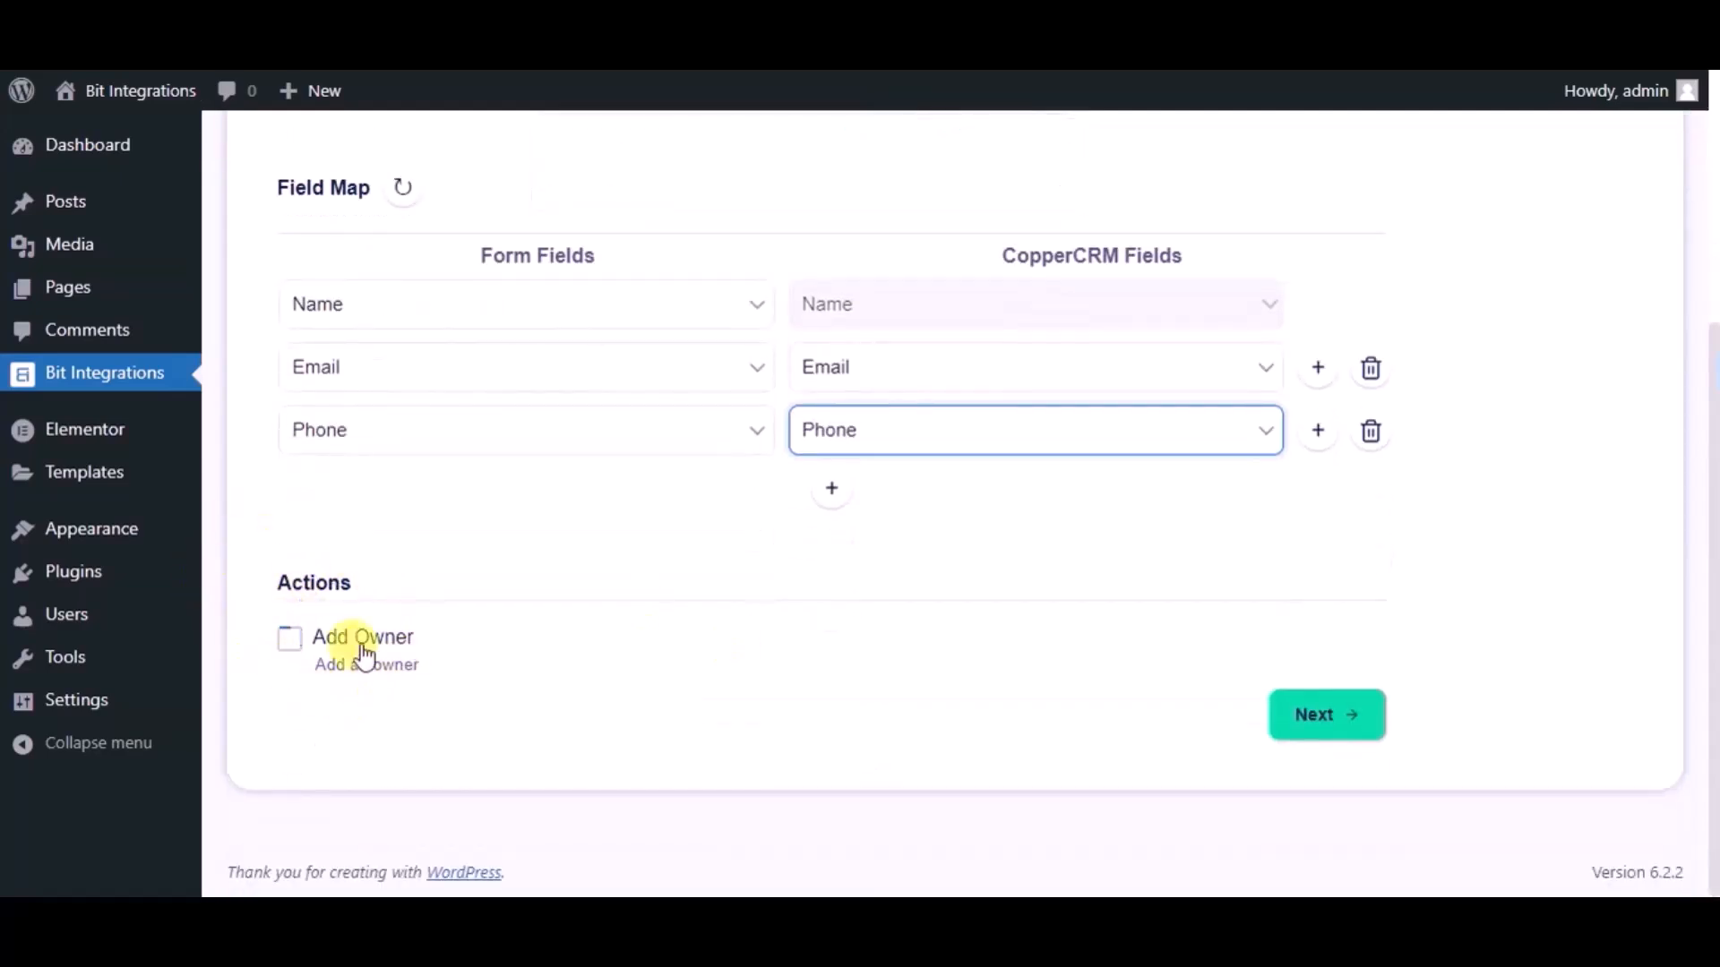
pyautogui.click(1314, 718)
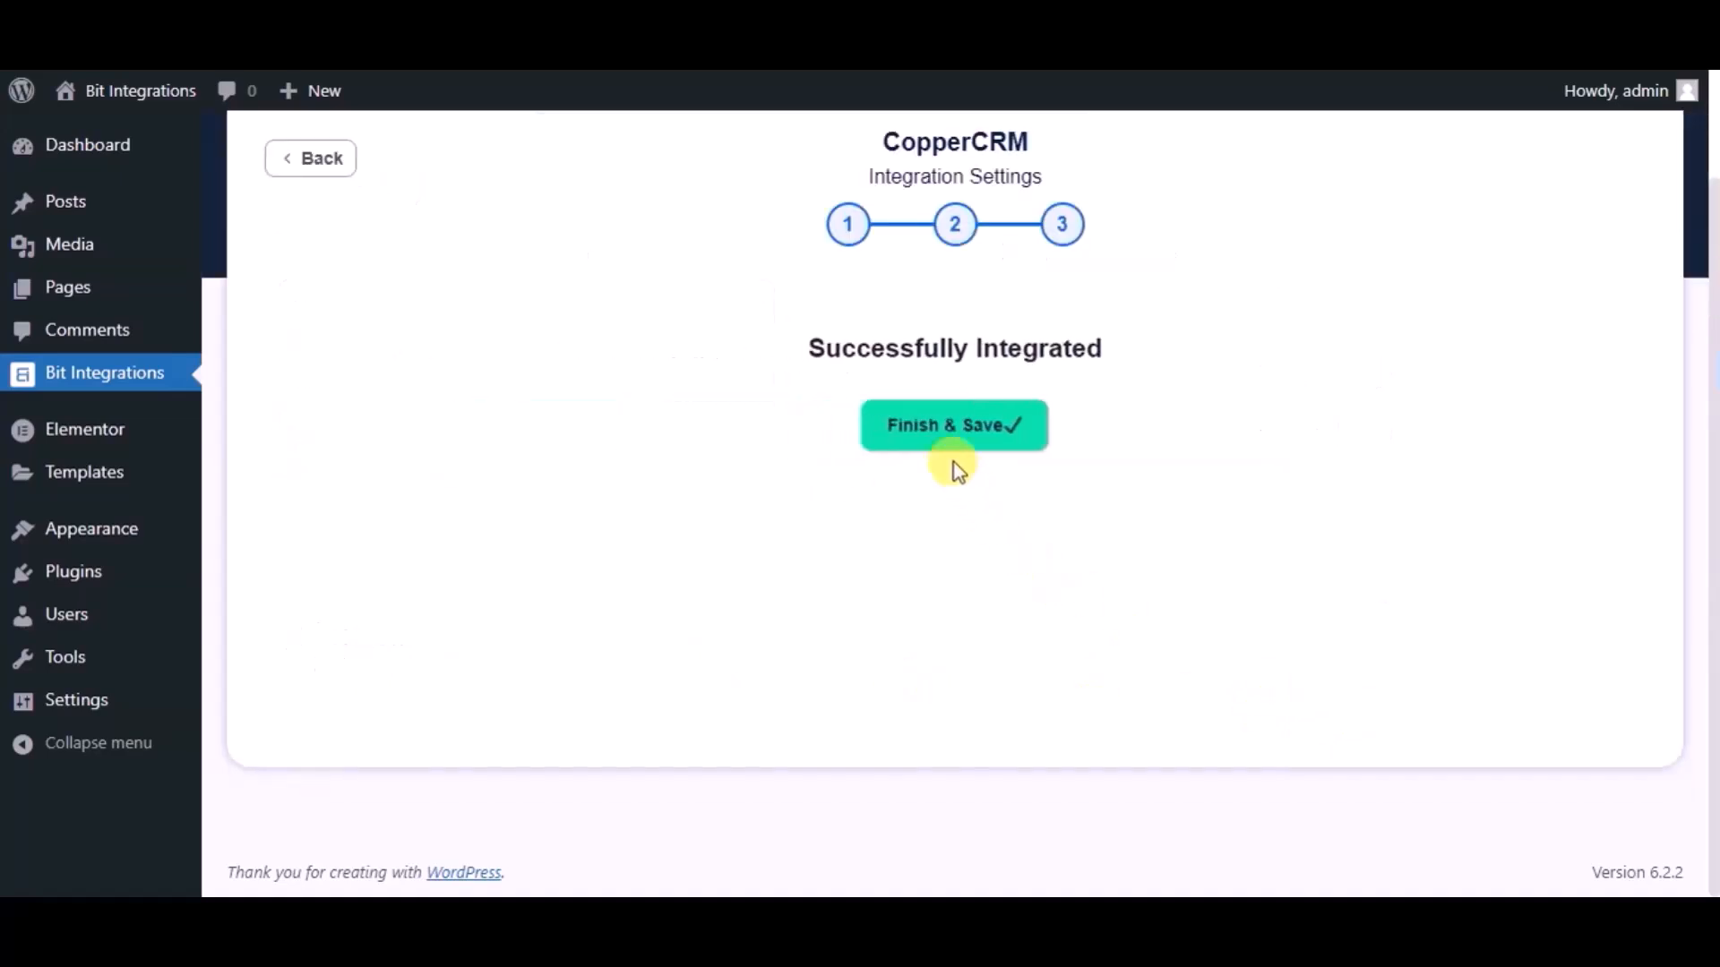
pyautogui.click(901, 428)
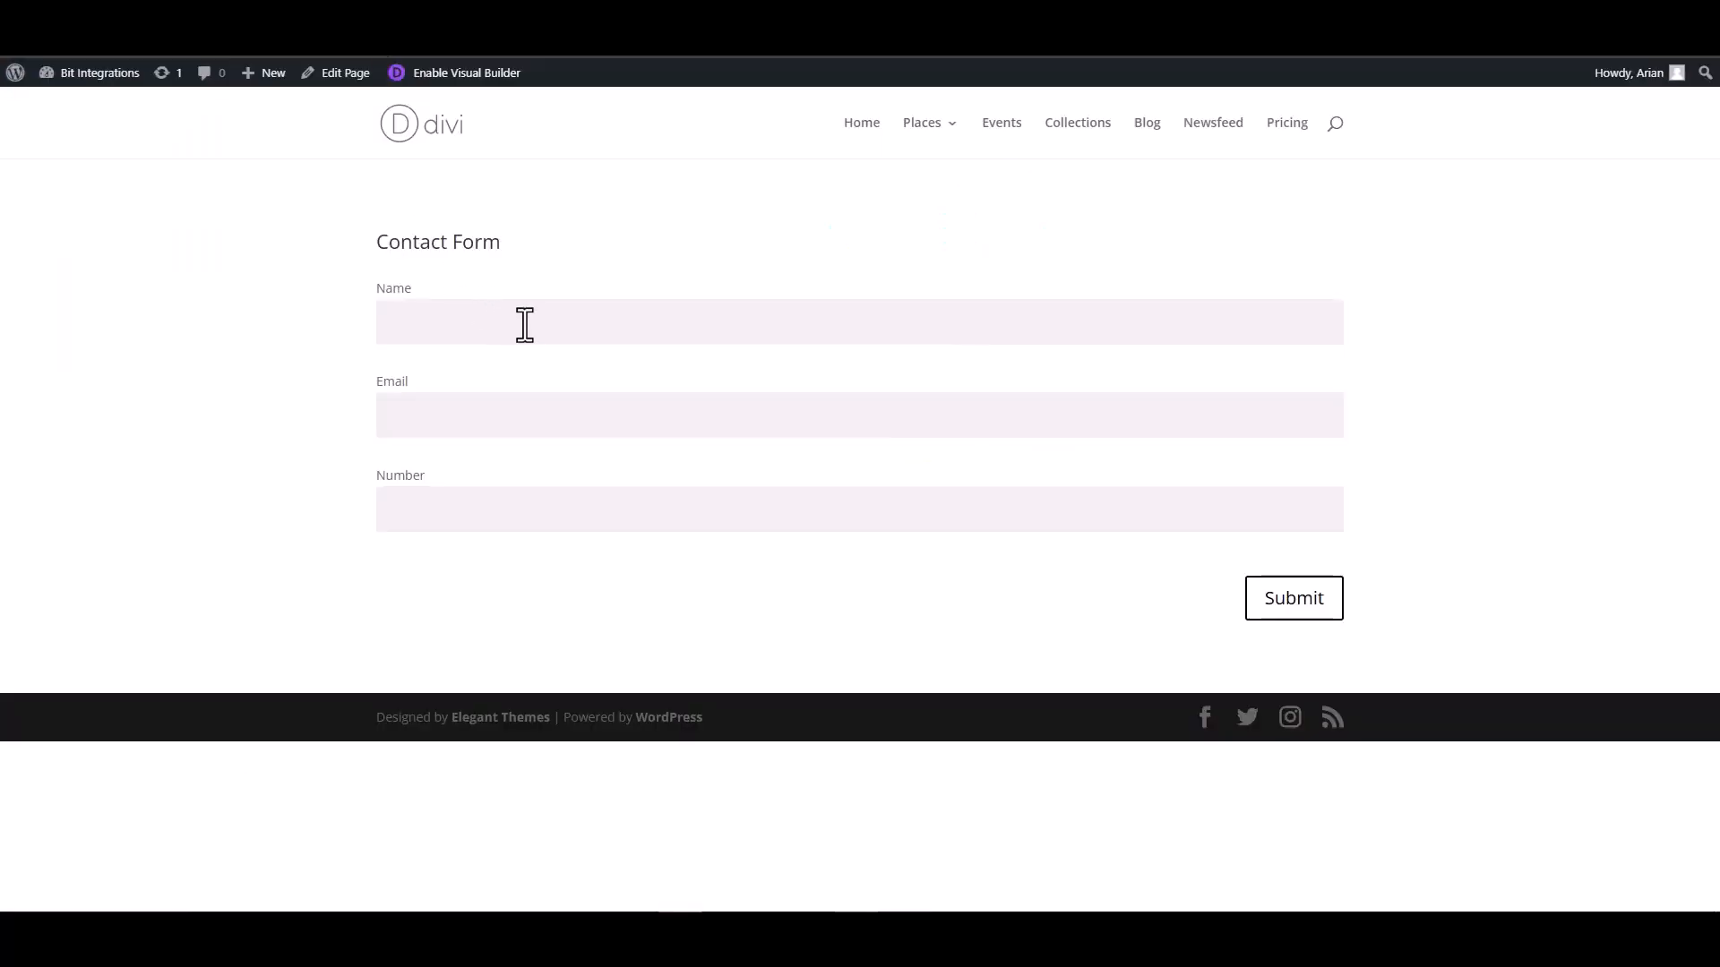
# Submit the Divi contact form with the name "Bit Integrations", the support e-mail address and a phone number
pyautogui.click(524, 324)
pyautogui.write('Bit Integrations')
pyautogui.click(1282, 408)
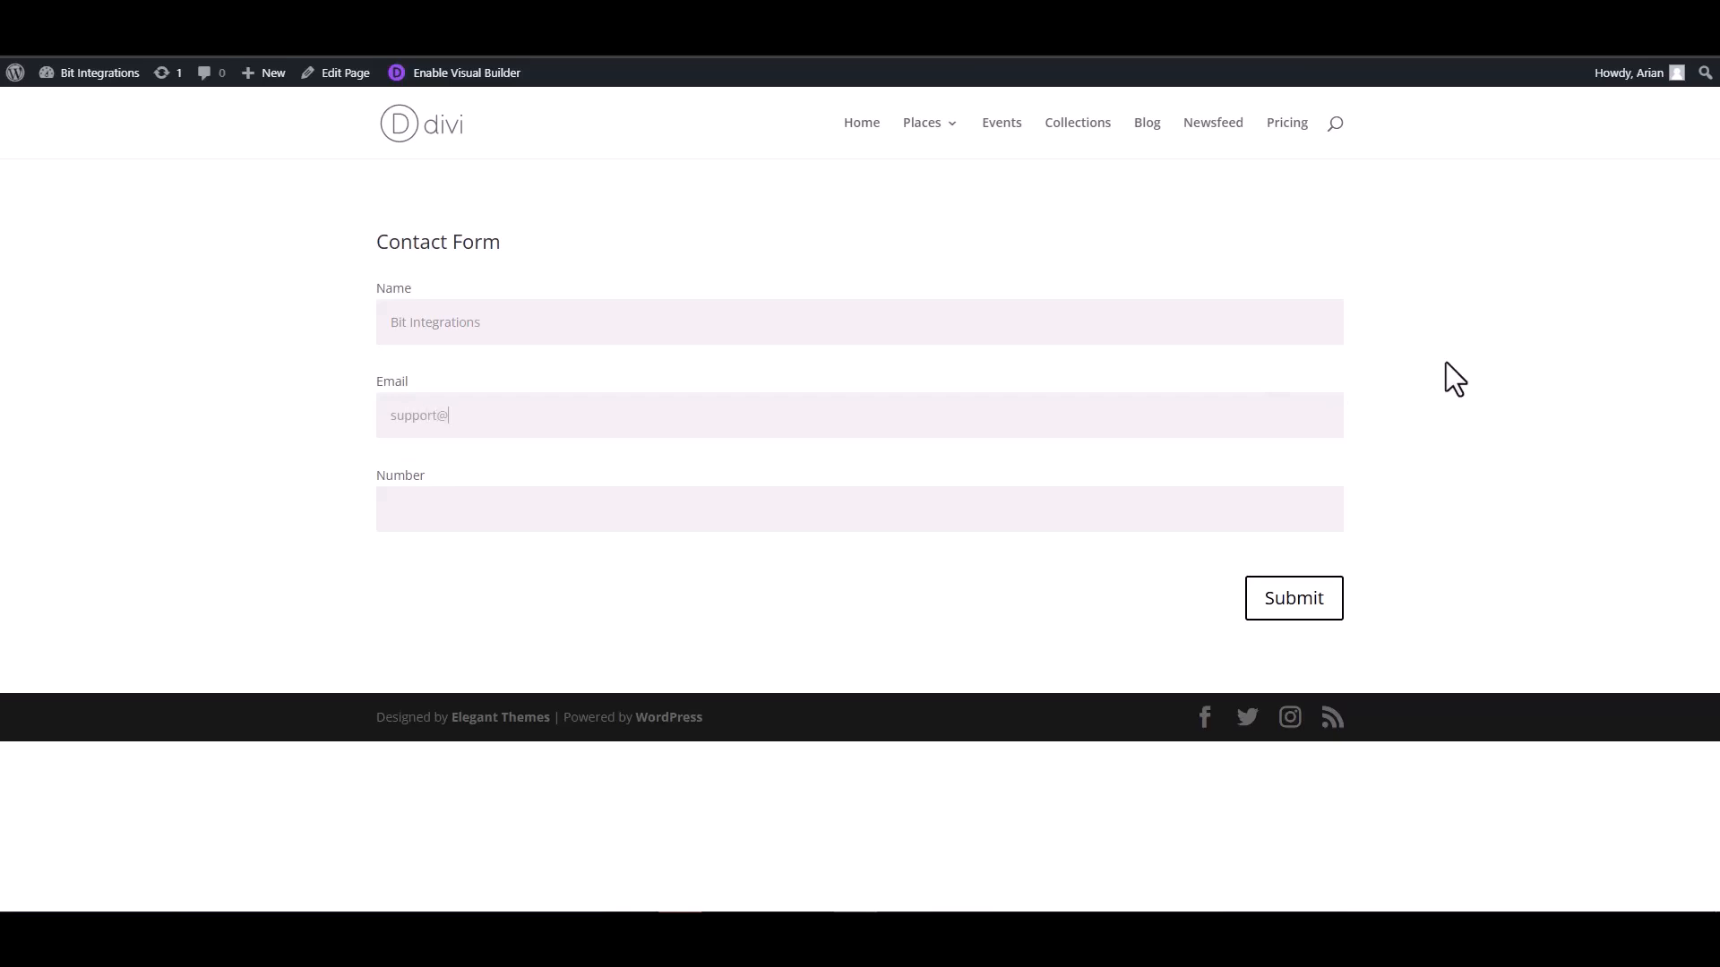
pyautogui.click(1251, 499)
pyautogui.write('444555666')
pyautogui.click(1292, 598)
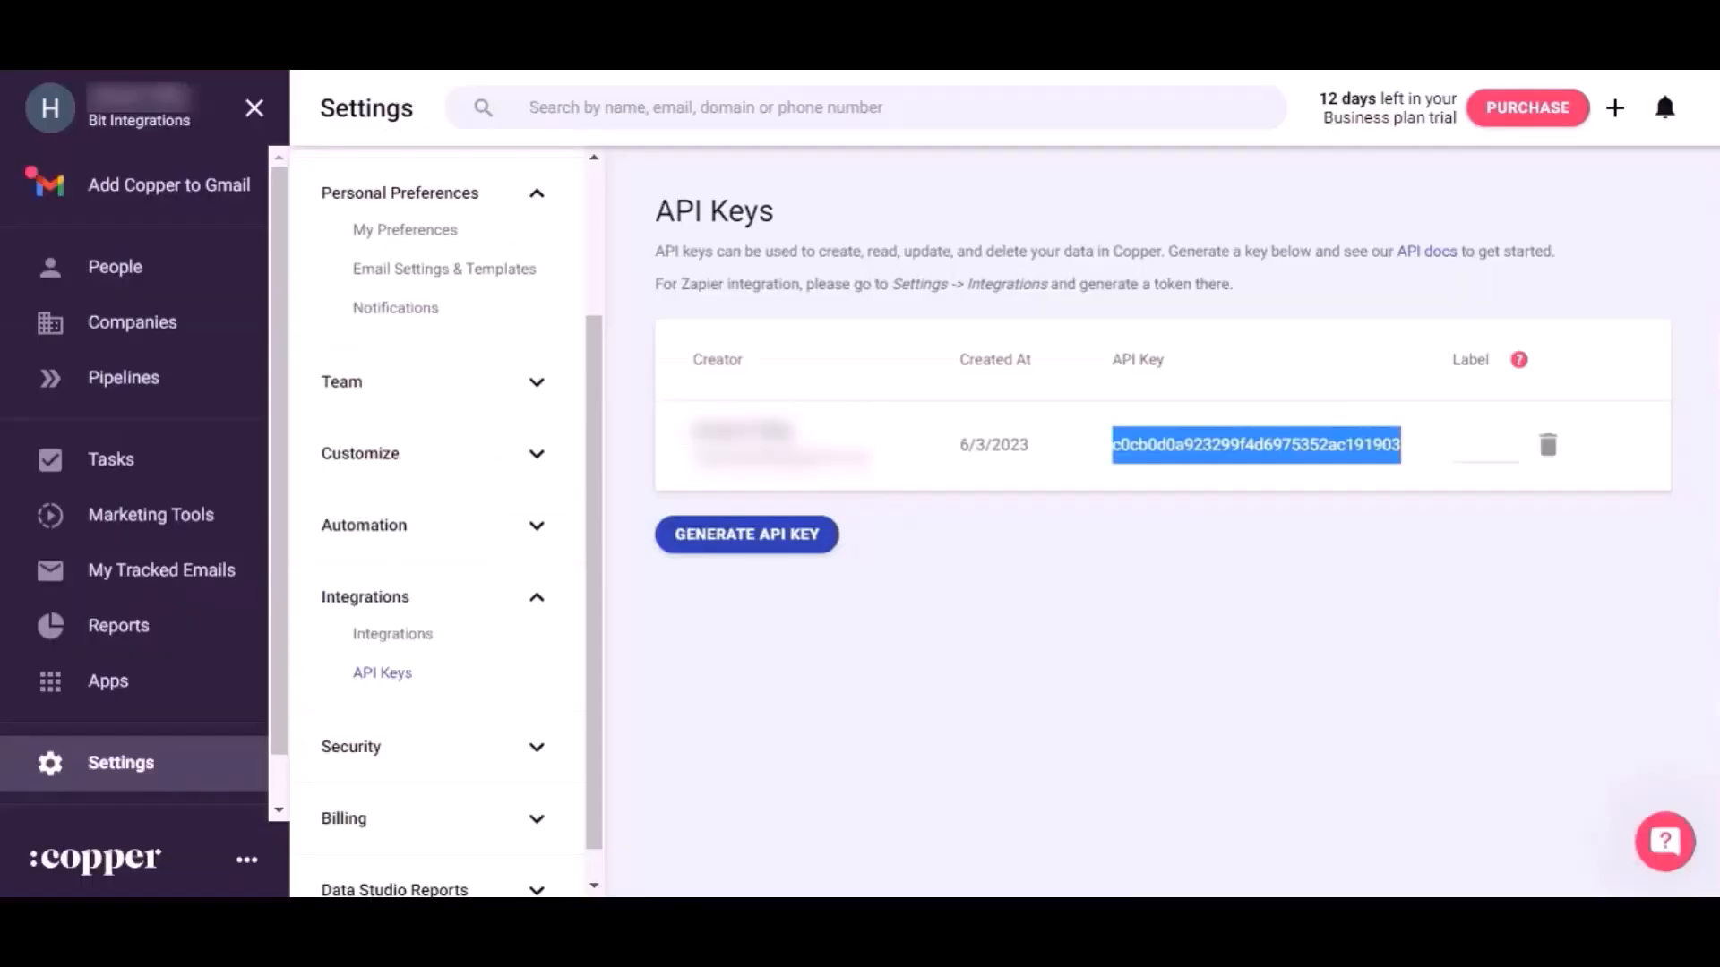
# Switch to Copper and open its People list to check for the submitted contact
pyautogui.click(135, 258)
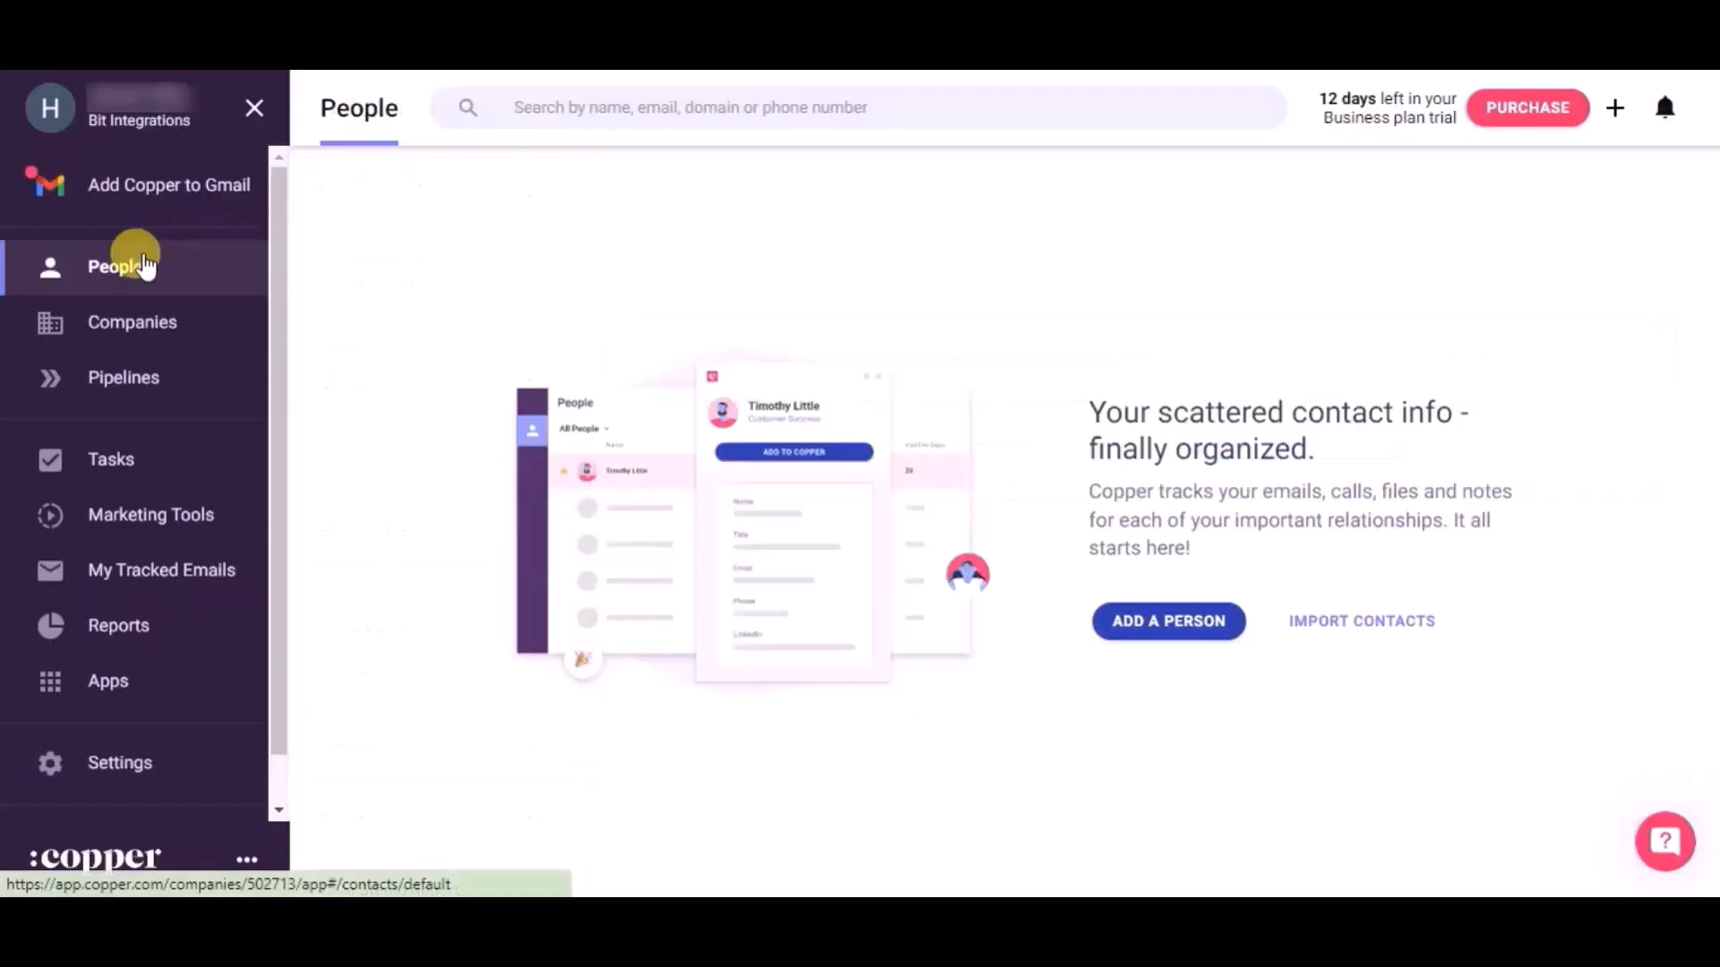